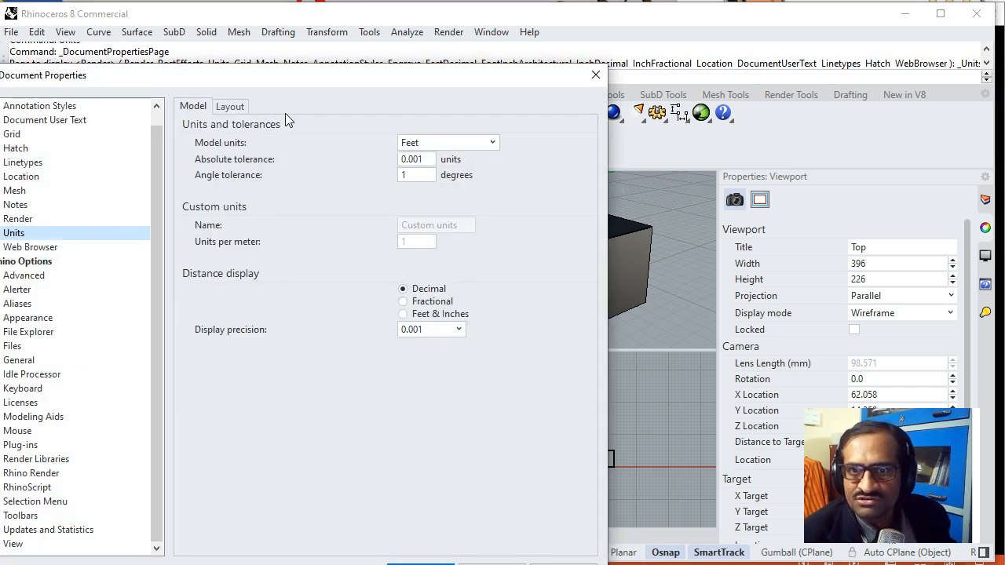
# - Set the model units to Inches, with distances displayed in Feet & Inches at 0'-1" precision
pyautogui.moveTo(274, 74); pyautogui.dragTo(427, 77)
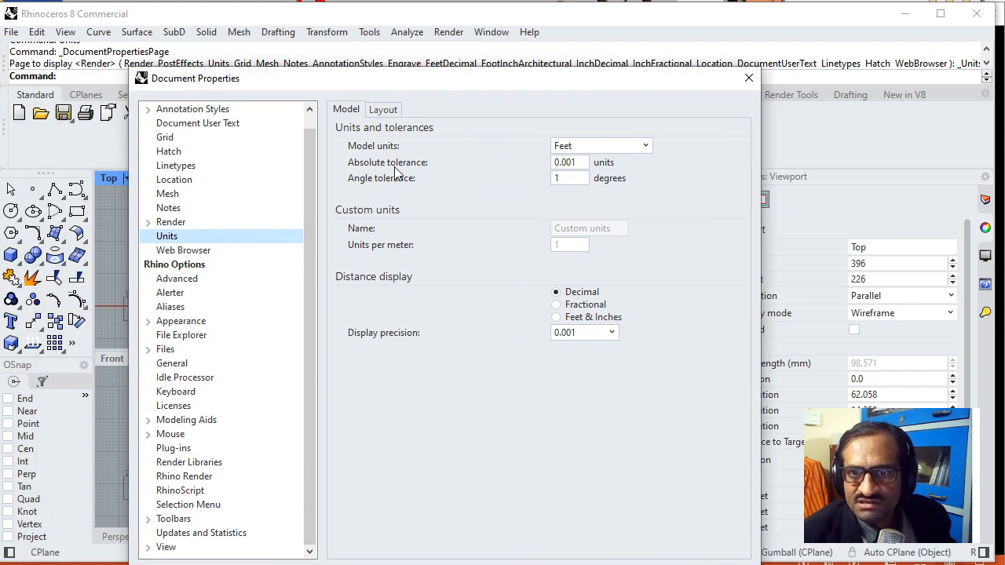
pyautogui.click(646, 146)
pyautogui.scroll(2, 647, 219)
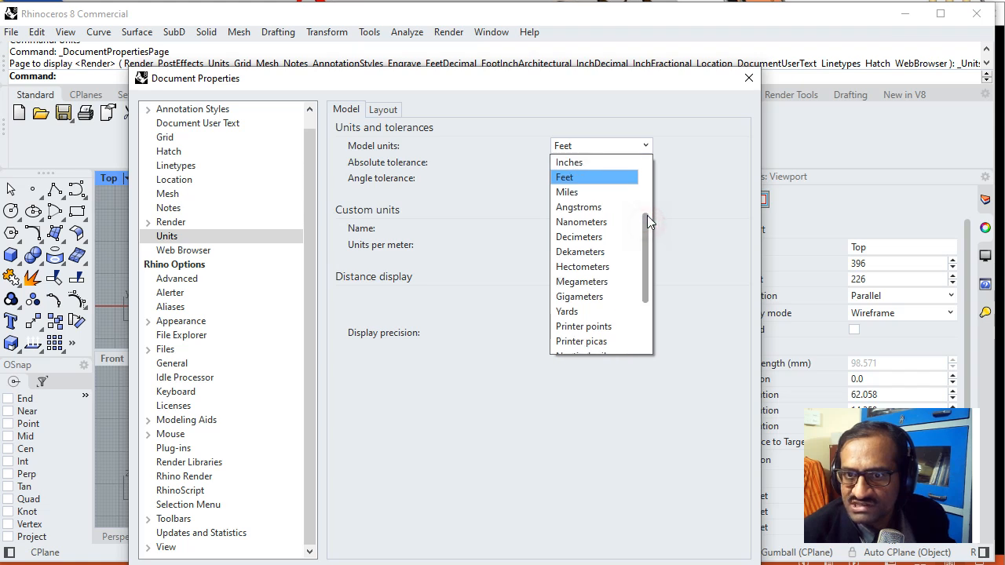
pyautogui.click(580, 177)
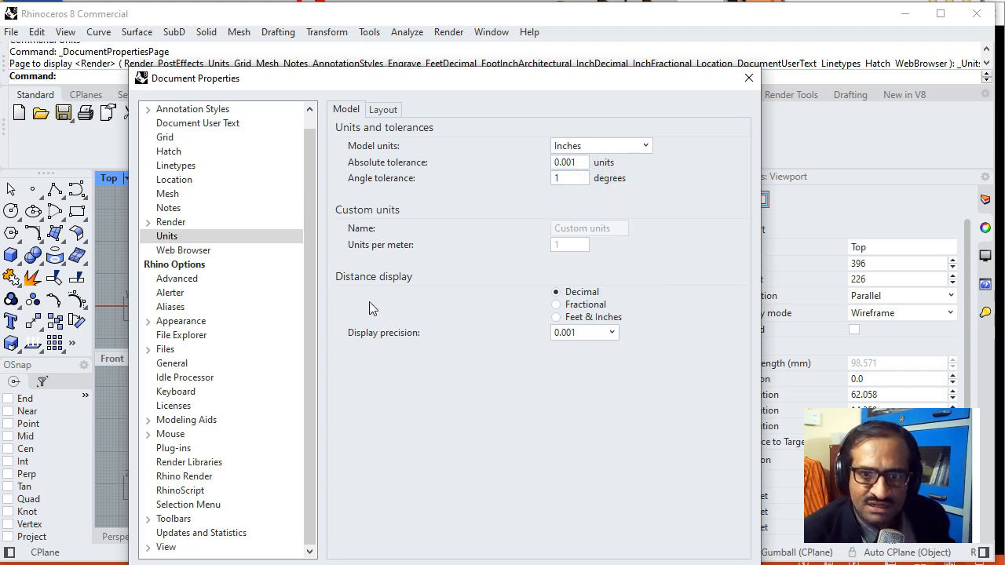
pyautogui.click(577, 317)
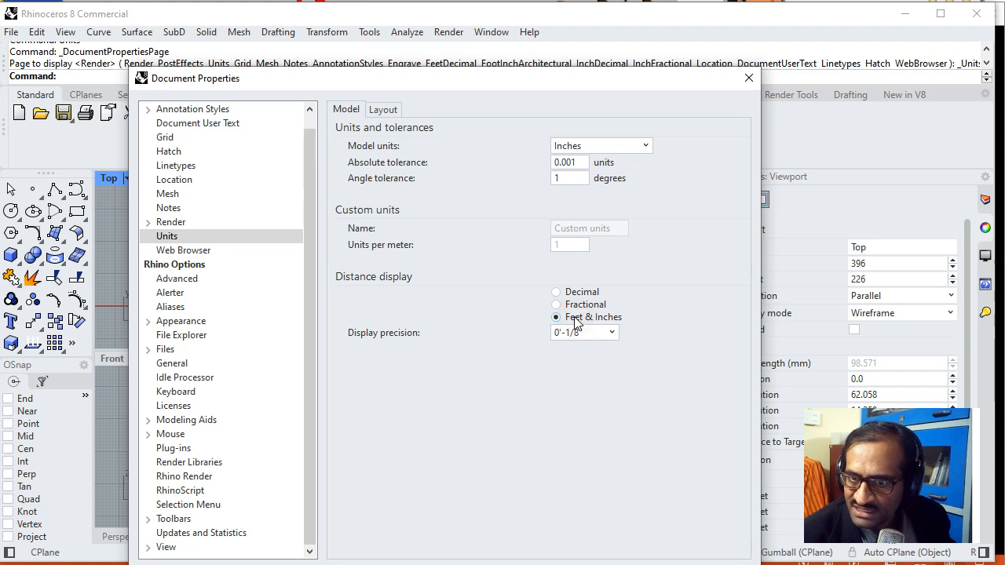
pyautogui.click(613, 333)
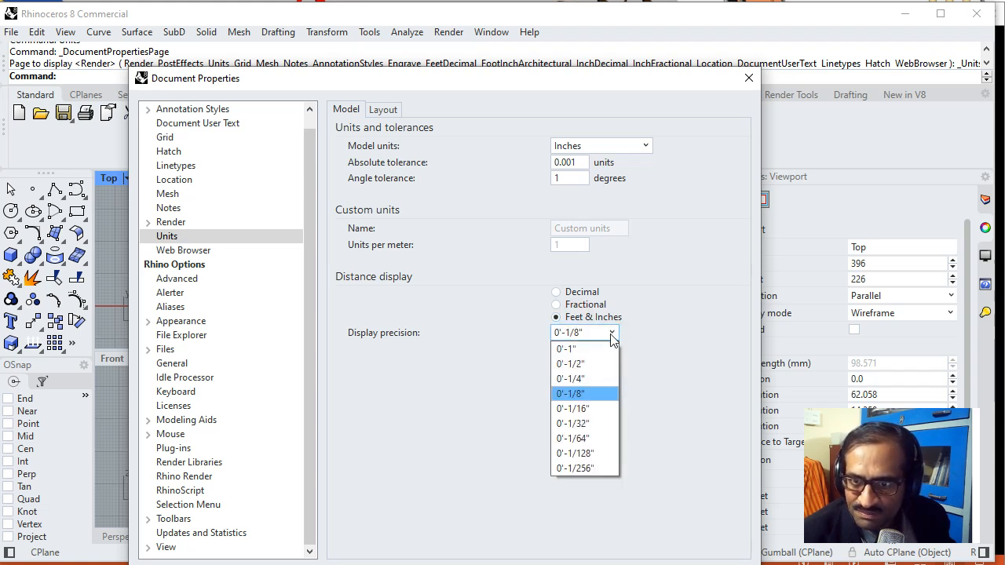
pyautogui.click(563, 350)
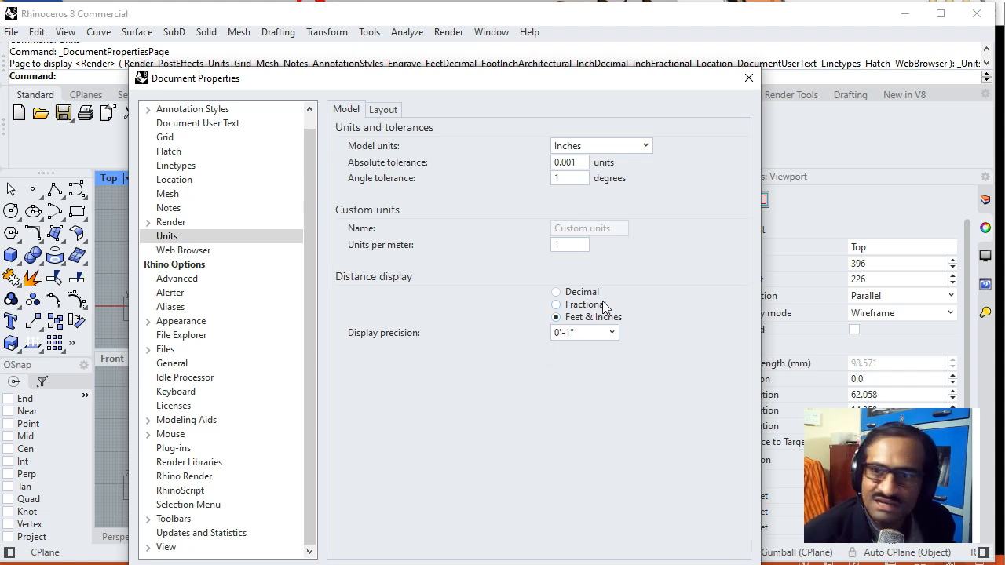
# - Examine the unit systems available for the model units, from millimeters to printer picas
pyautogui.click(647, 147)
pyautogui.moveTo(646, 236); pyautogui.dragTo(648, 213)
pyautogui.click(650, 149)
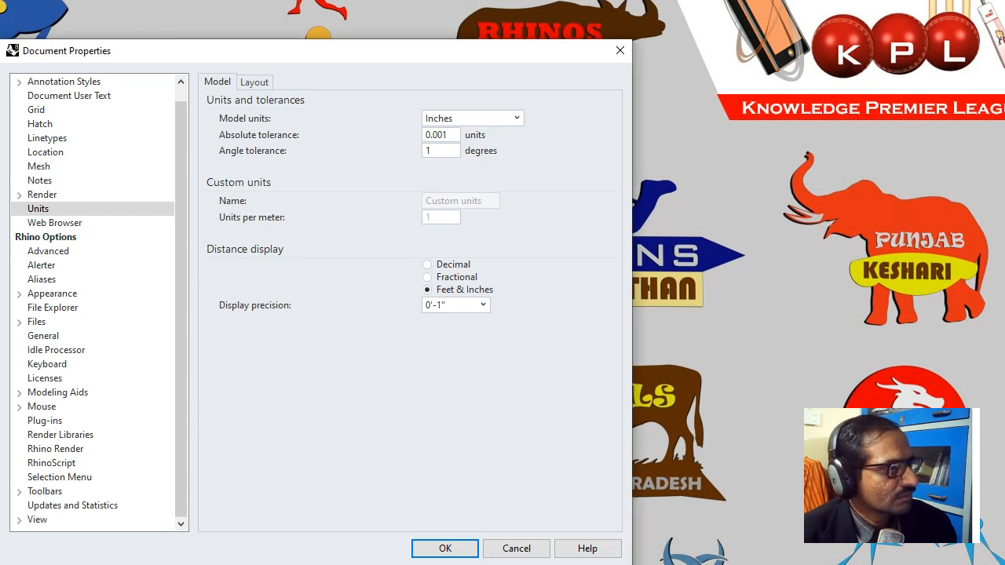
pyautogui.moveTo(299, 48); pyautogui.dragTo(471, 31)
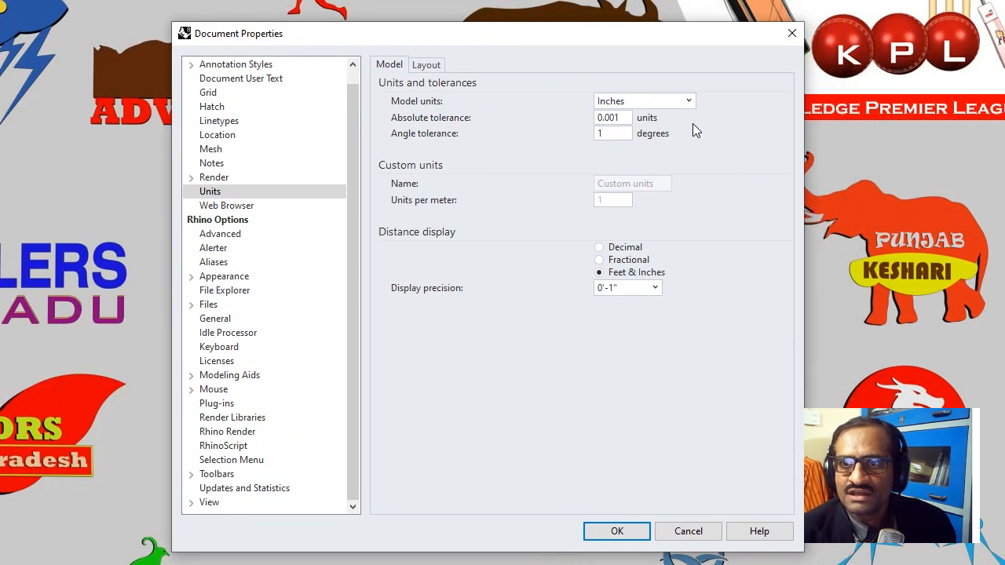
pyautogui.click(649, 103)
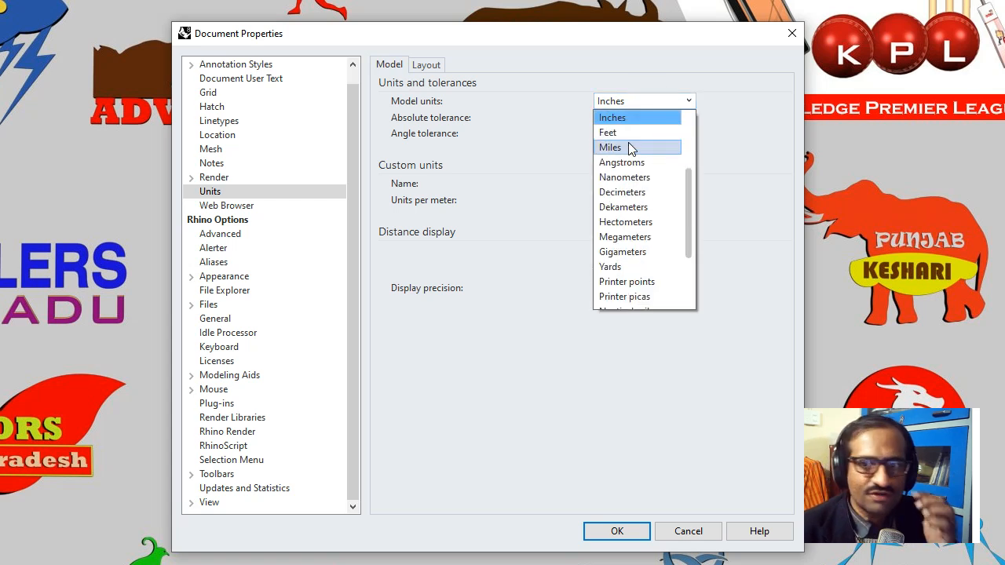
pyautogui.click(689, 103)
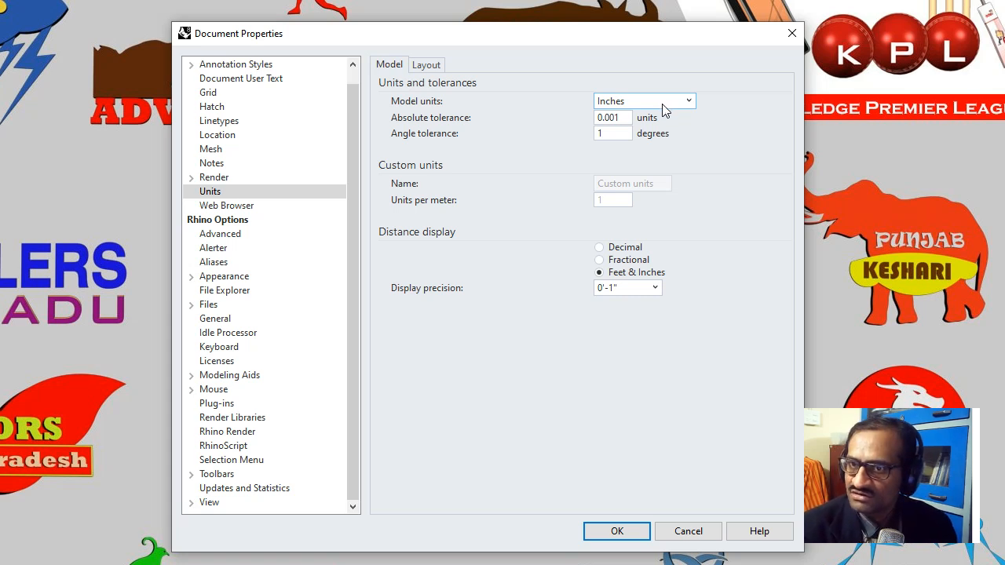
pyautogui.click(672, 103)
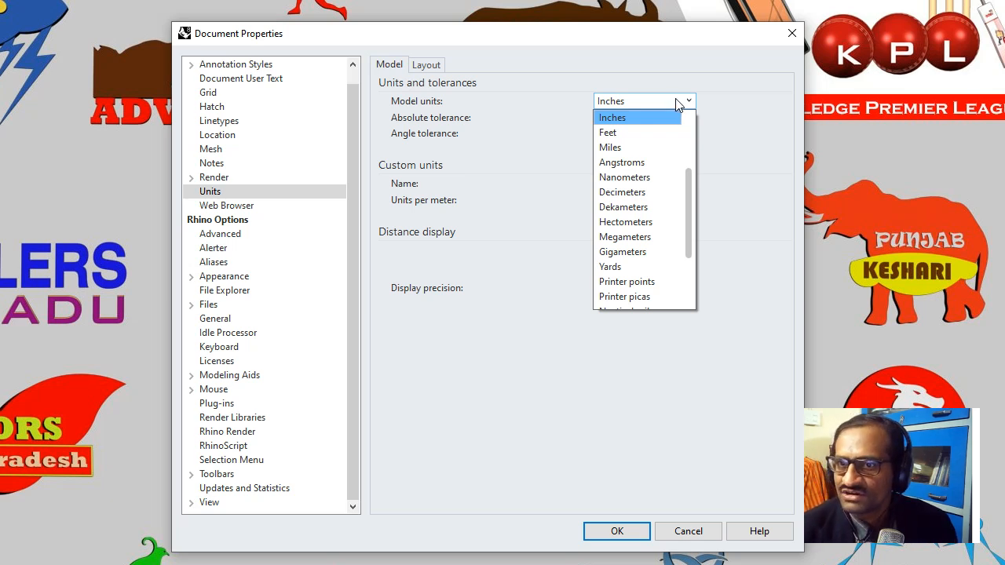
pyautogui.scroll(1, 688, 192)
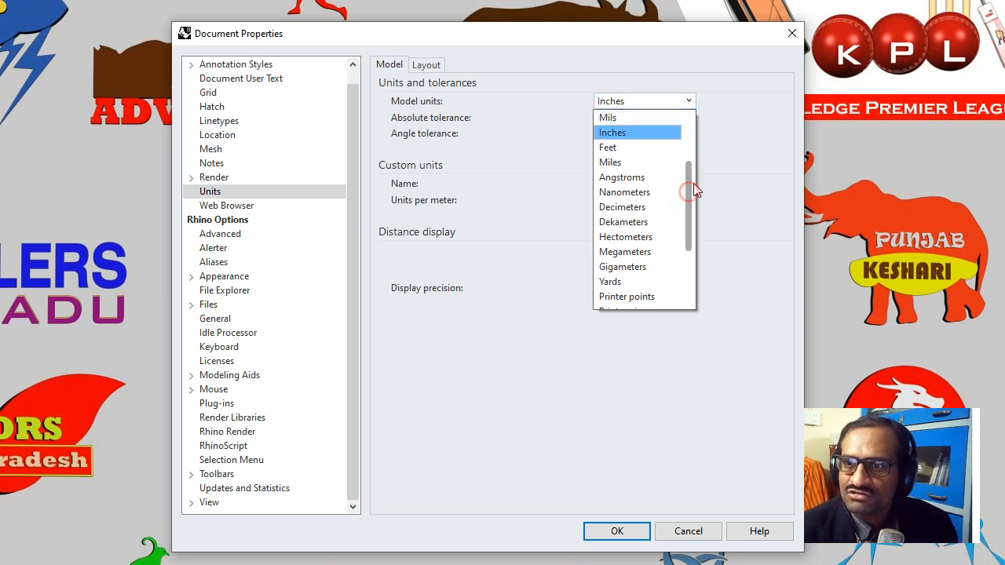
pyautogui.scroll(1, 699, 163)
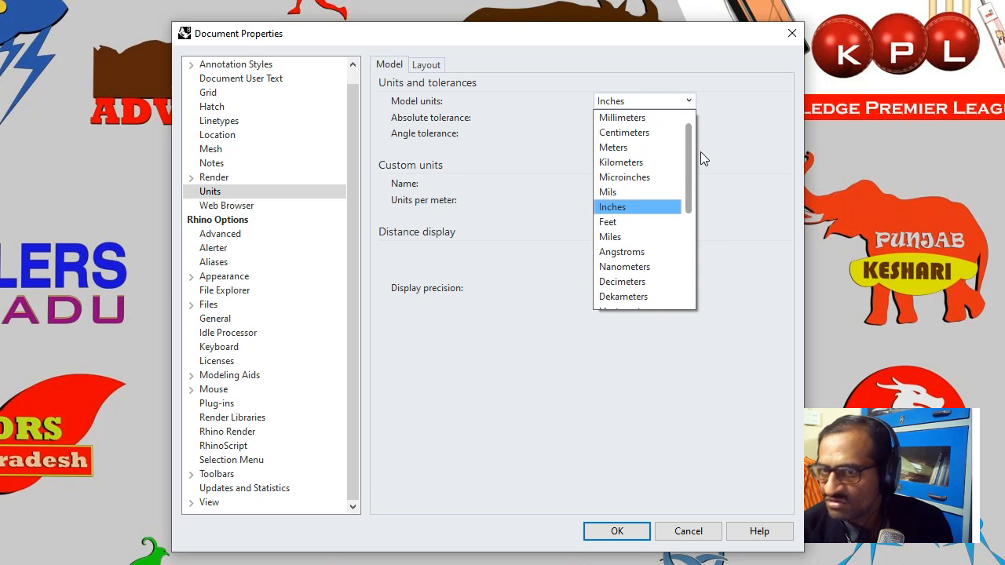
pyautogui.click(707, 99)
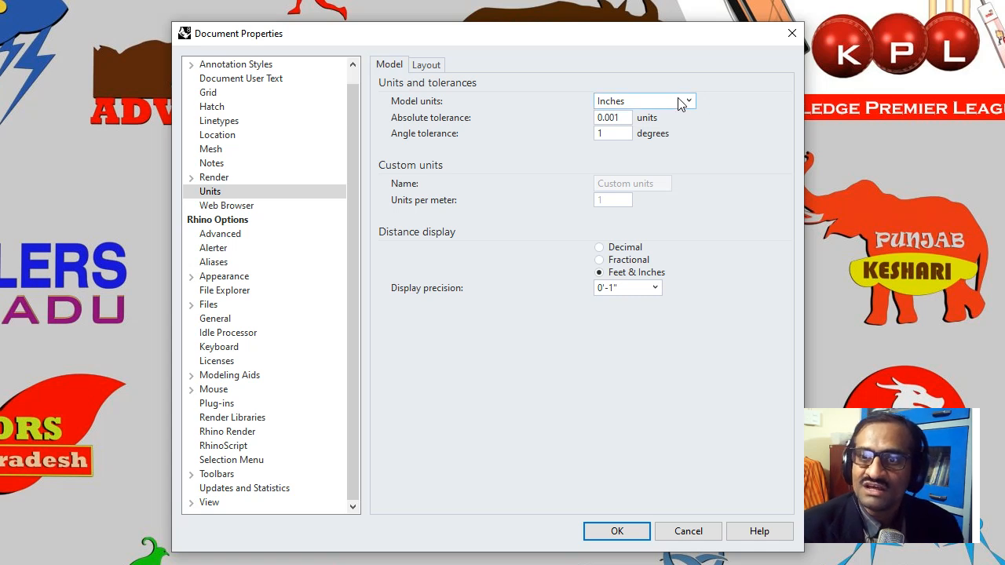
# - Switch the model units to Feet and back to Inches
pyautogui.click(682, 102)
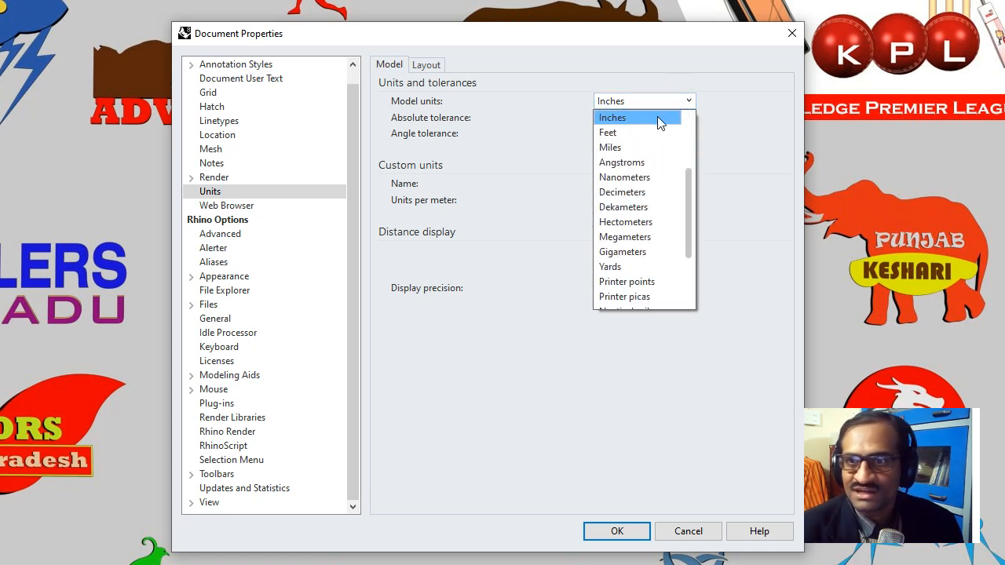
pyautogui.click(650, 134)
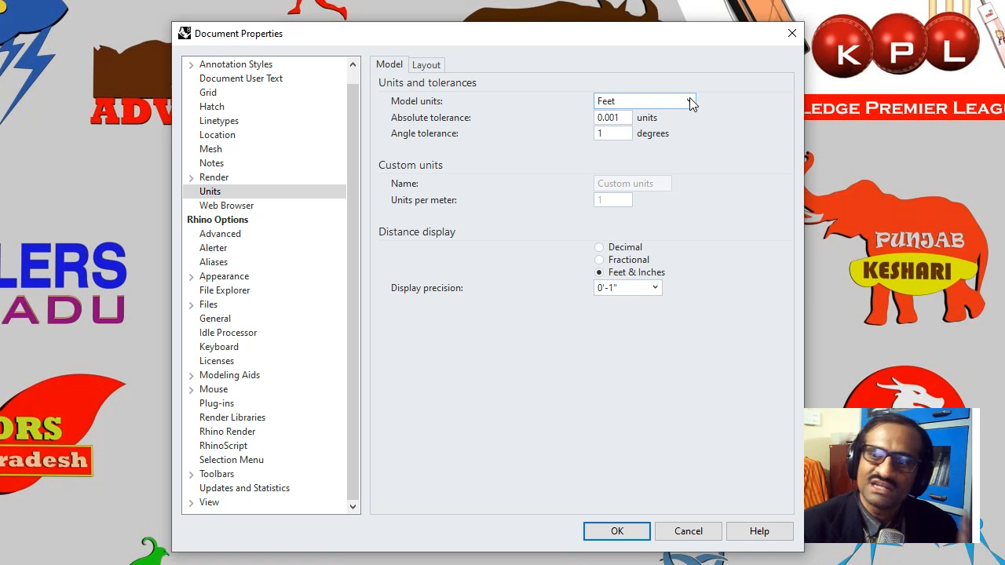
pyautogui.click(690, 102)
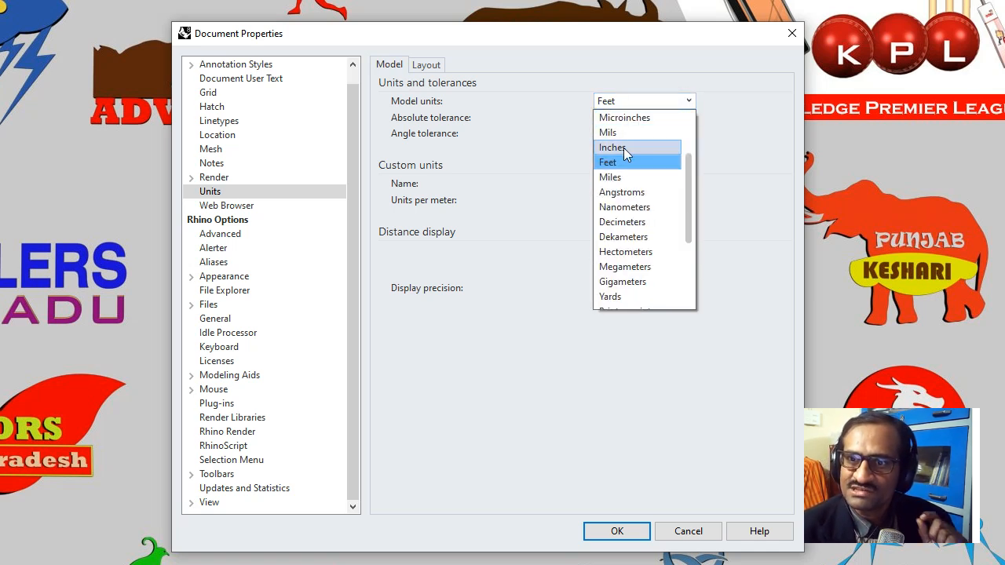
pyautogui.click(624, 148)
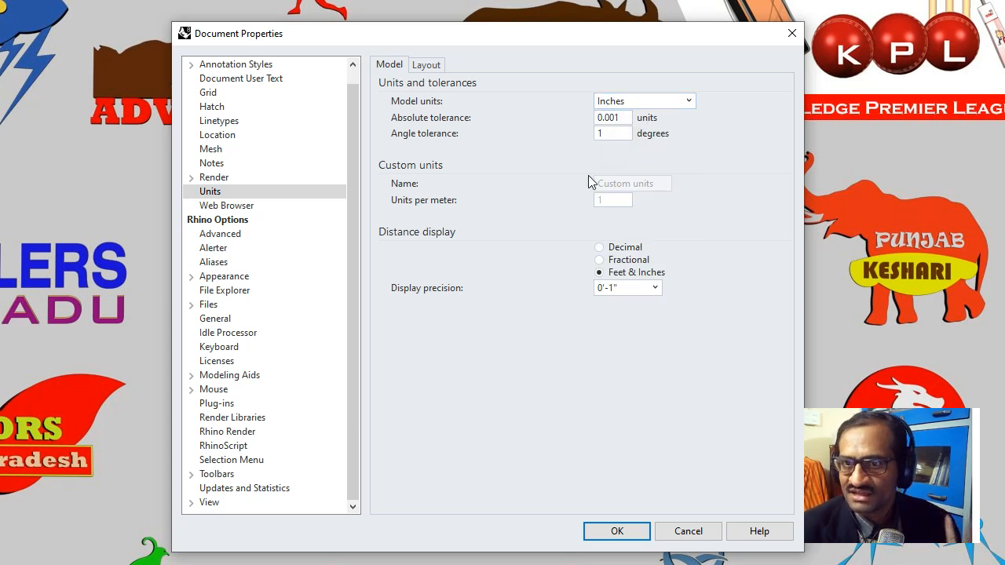
# - Keep the 0'-1" display precision and apply the document units, changing the unit system only without maintaining object sizes
pyautogui.click(653, 288)
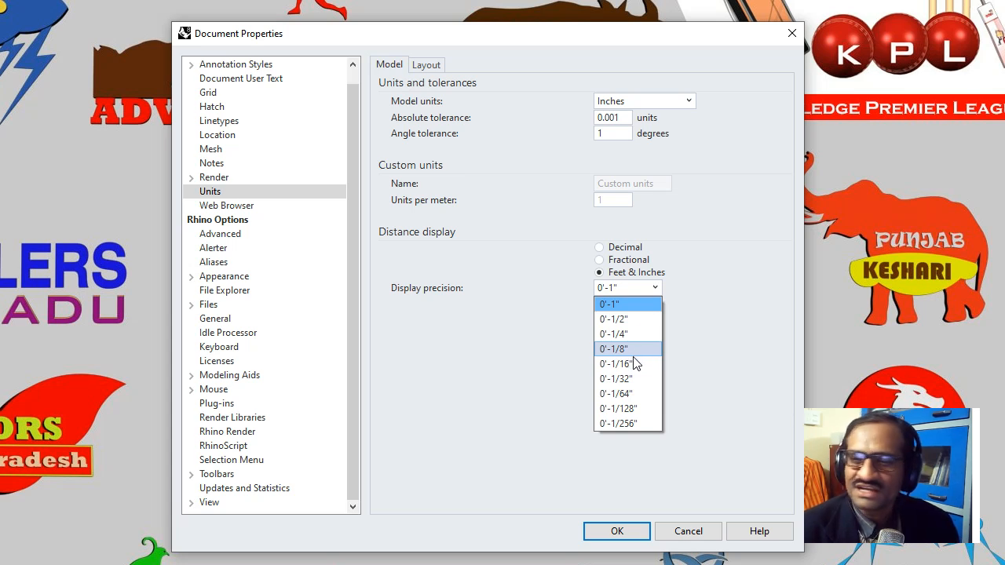
pyautogui.click(620, 306)
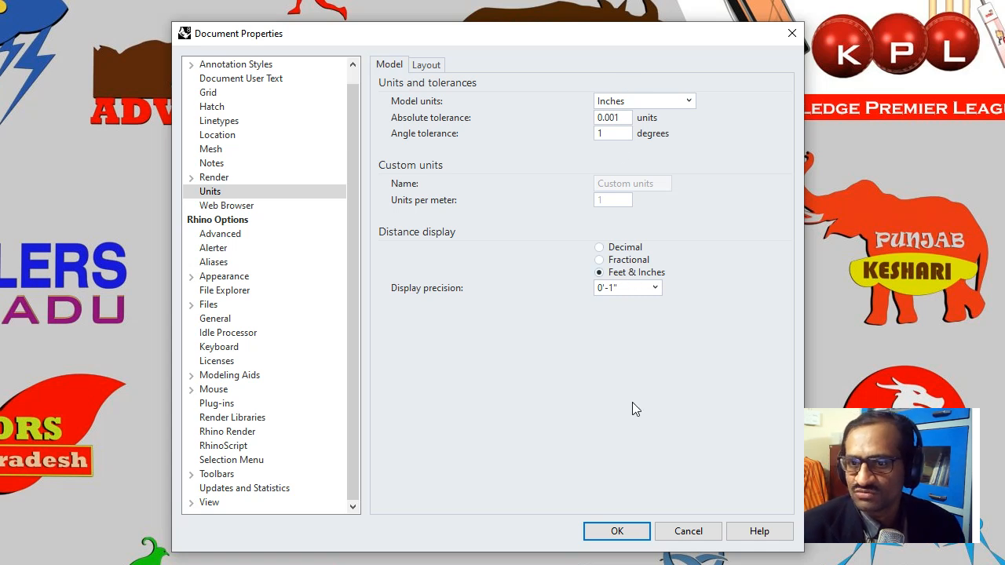
pyautogui.click(626, 532)
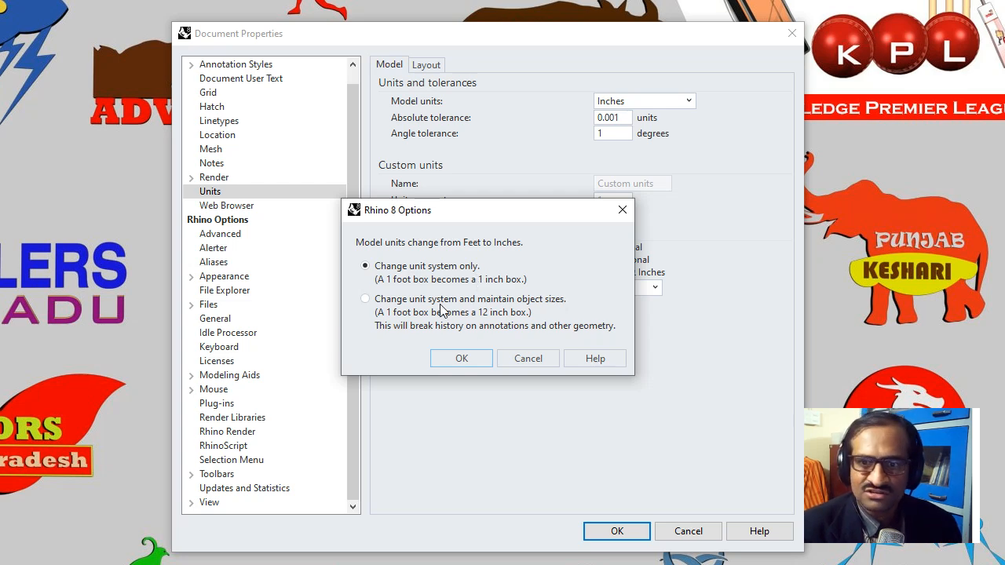
pyautogui.click(461, 359)
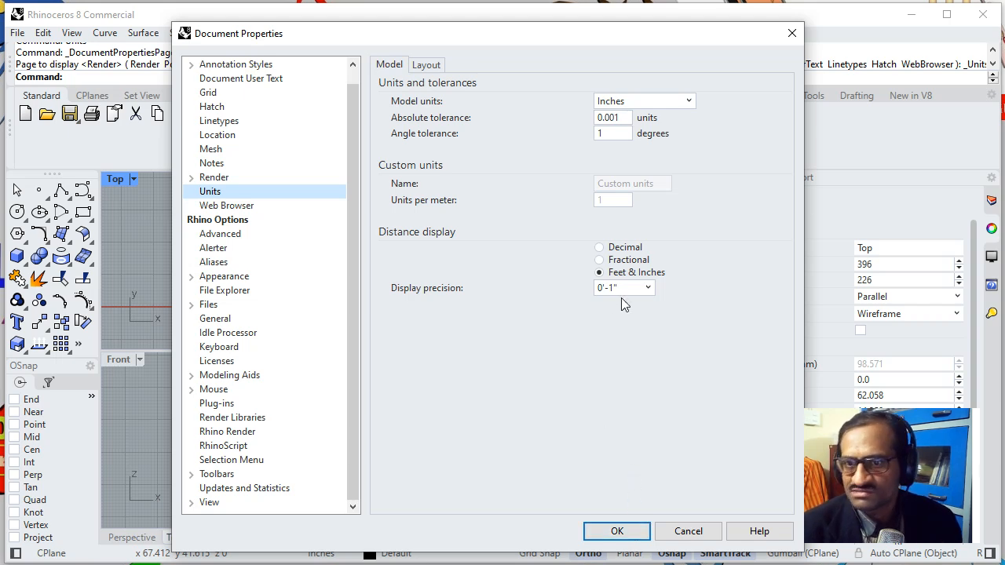
pyautogui.click(620, 530)
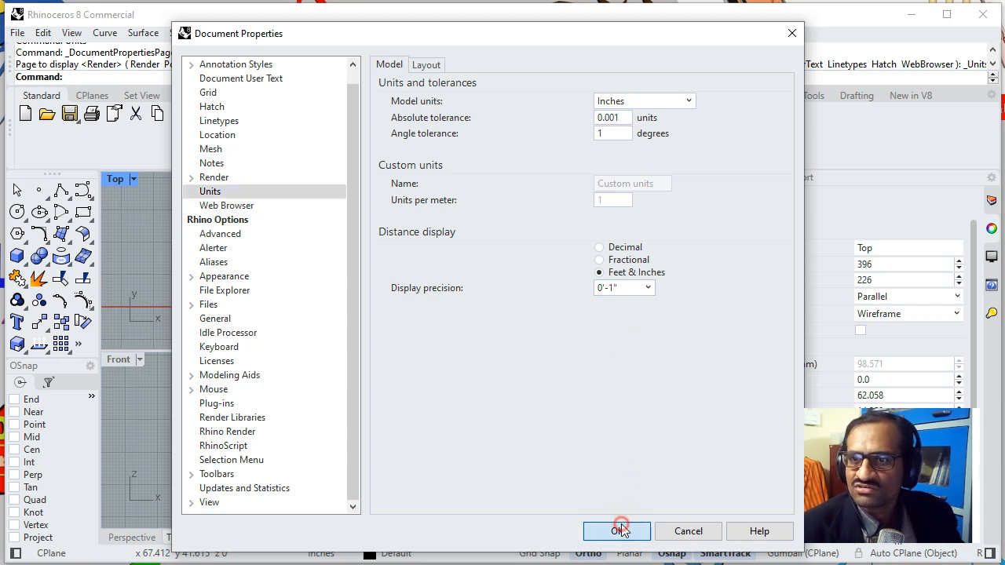
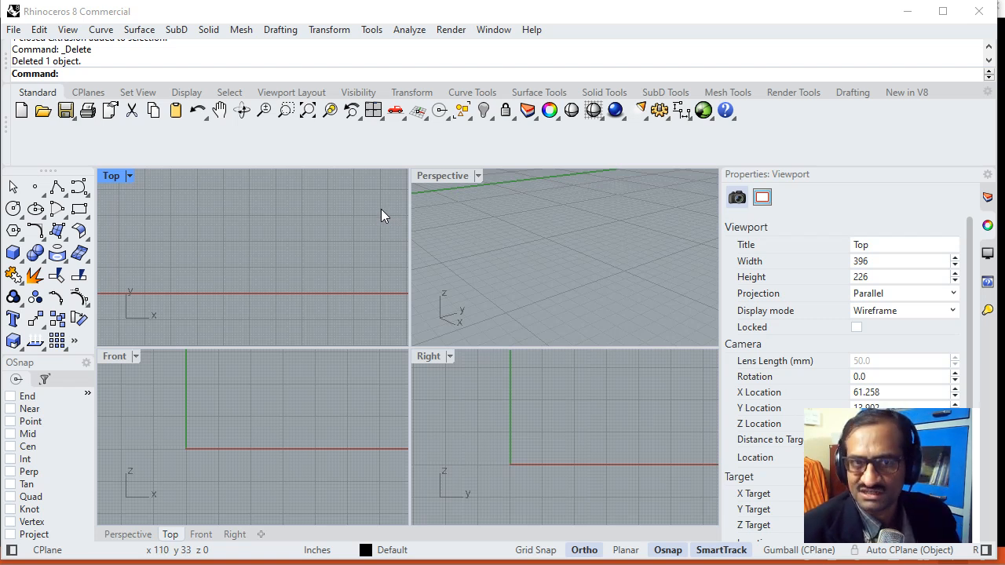
# - Draw an open zigzag polyline of eight segments in the Top viewport with Ortho off, about 15 inches high, from about x 15 to x 110
pyautogui.click(58, 191)
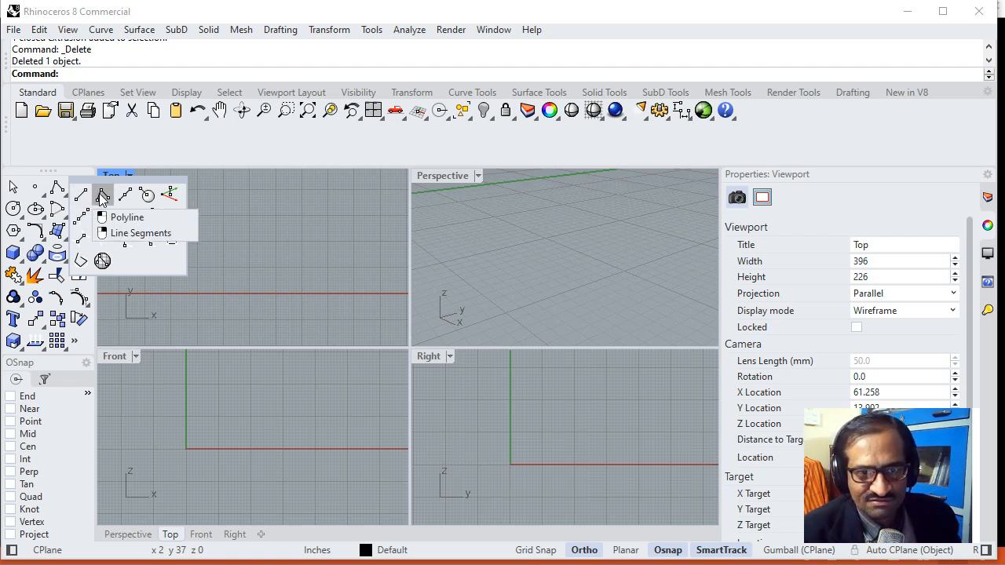
pyautogui.click(103, 196)
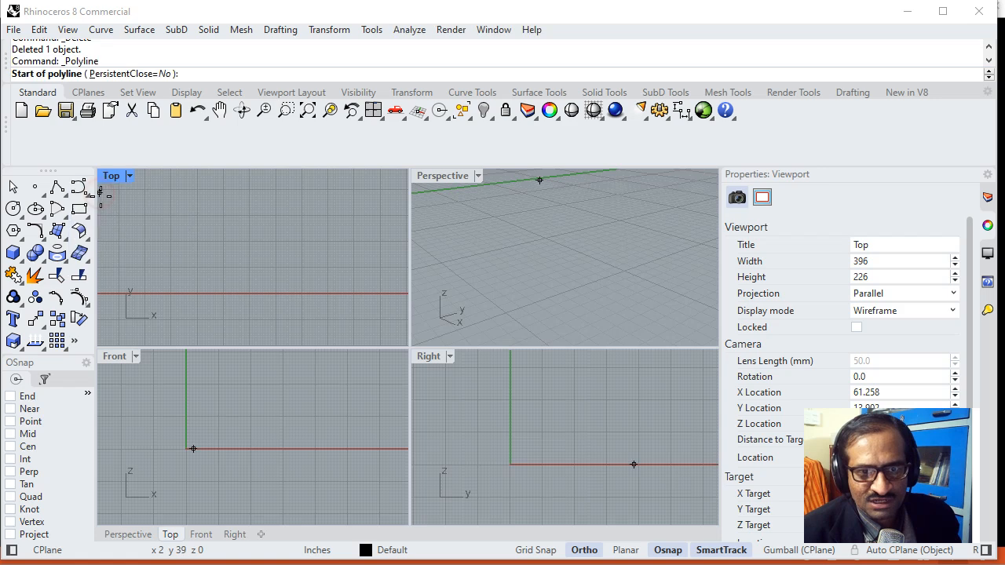
pyautogui.click(132, 239)
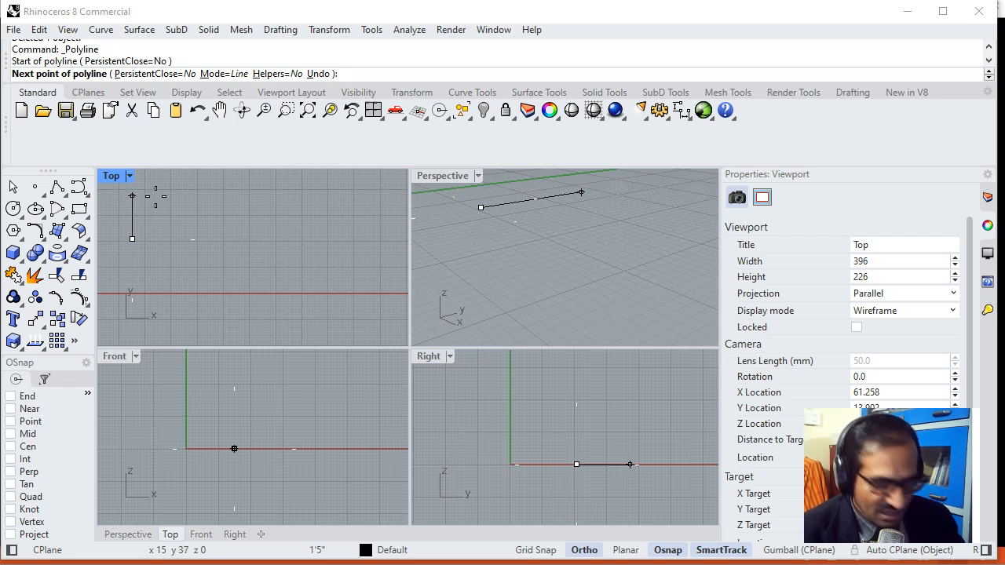
pyautogui.press('F8')
pyautogui.click(157, 193)
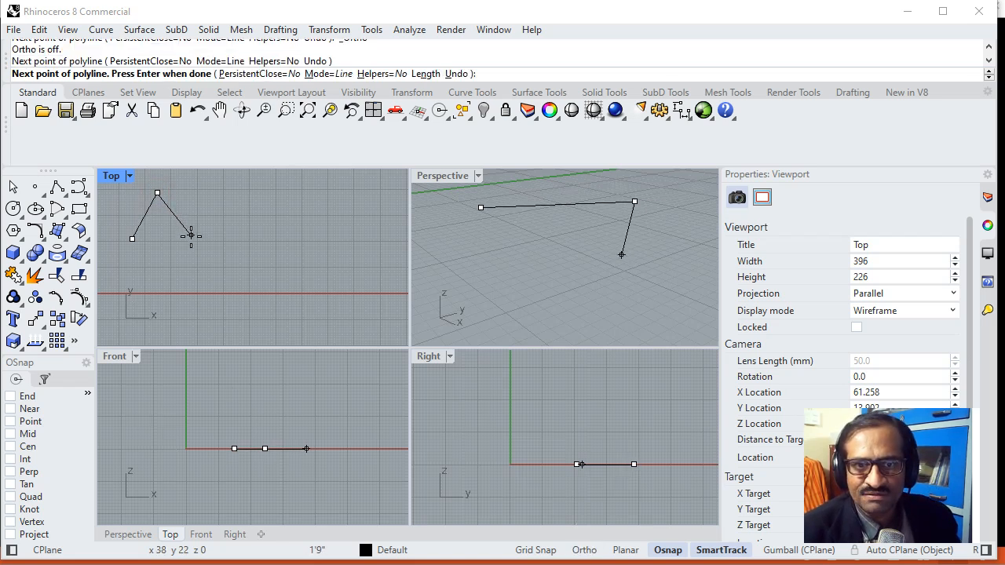
pyautogui.click(191, 238)
pyautogui.click(226, 192)
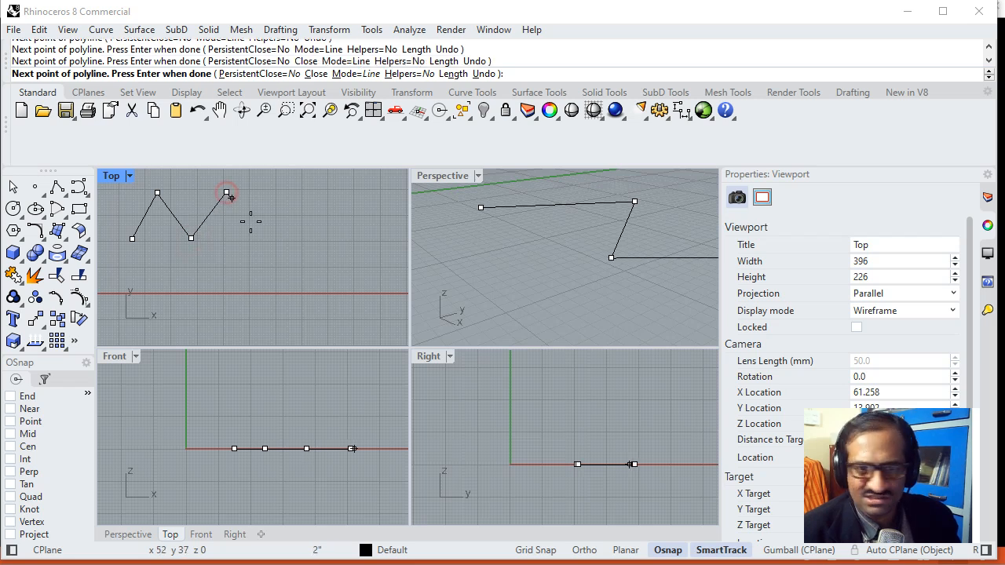
pyautogui.click(254, 238)
pyautogui.click(285, 192)
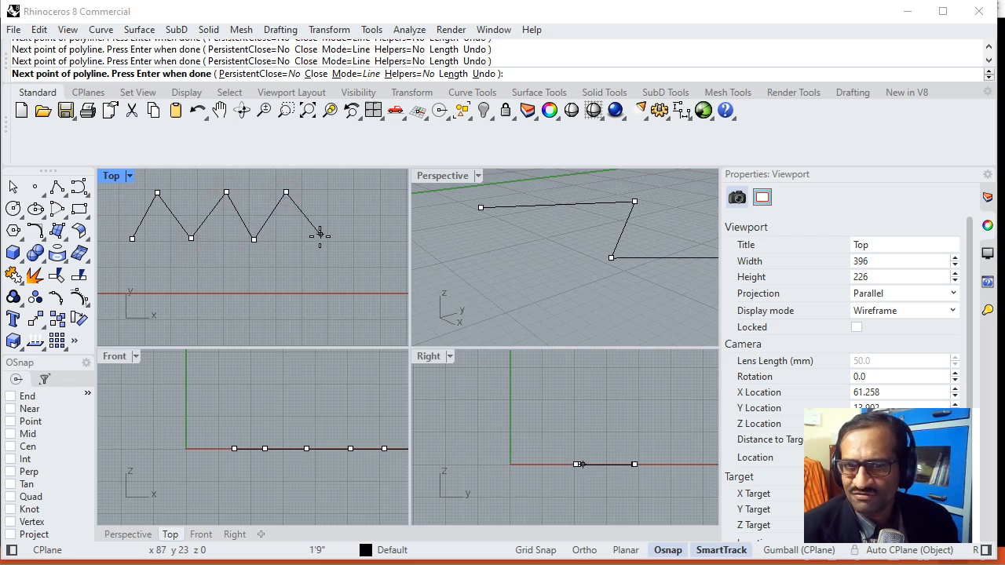
pyautogui.click(318, 238)
pyautogui.click(350, 191)
pyautogui.click(377, 238)
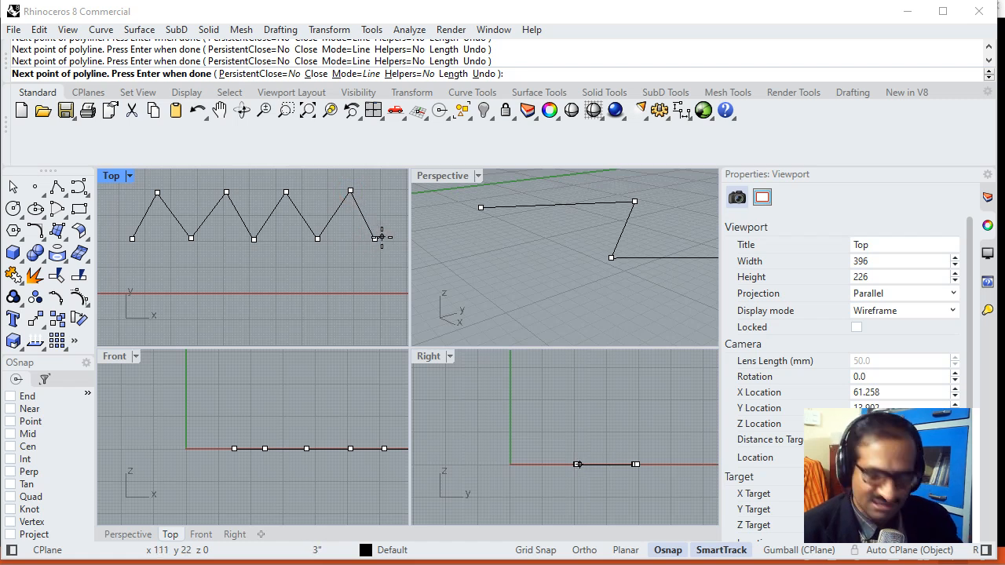
pyautogui.press('Return')
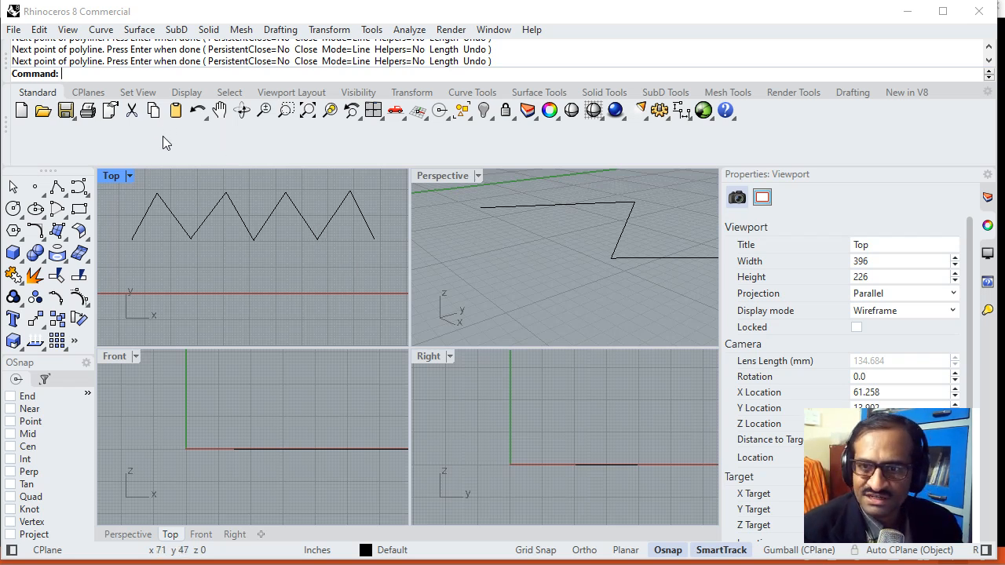
# - Maximize the Top viewport around the zigzag polyline and switch to the PowerPoint slide on the Line Tool
pyautogui.doubleClick(111, 176)
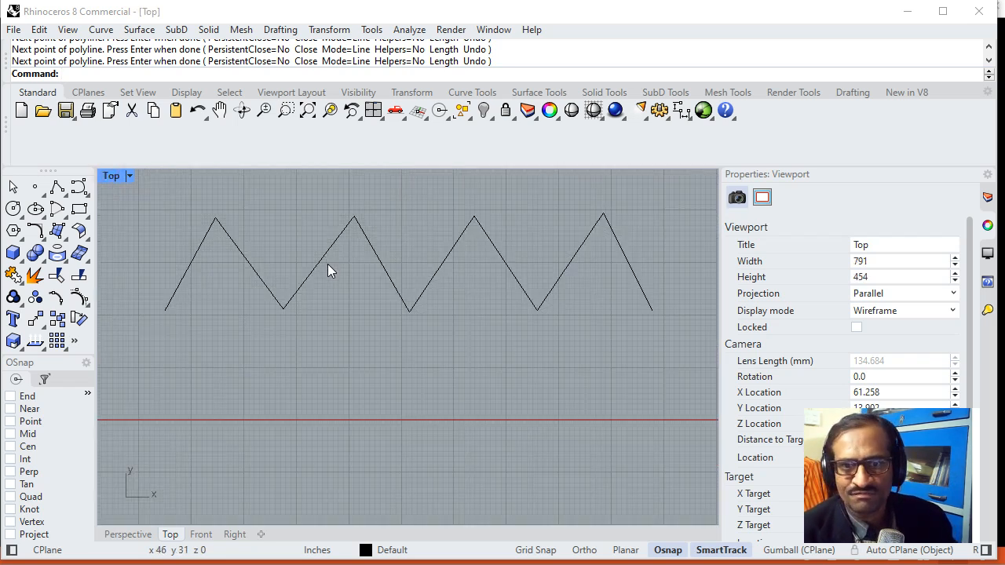
pyautogui.scroll(-4, 342, 273)
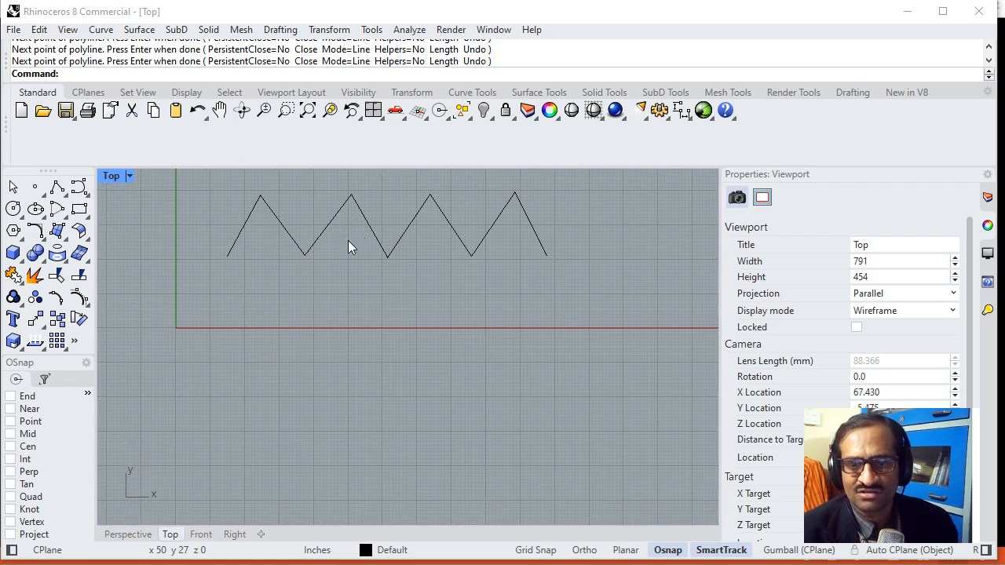
pyautogui.hotkey('alt', 'Tab')
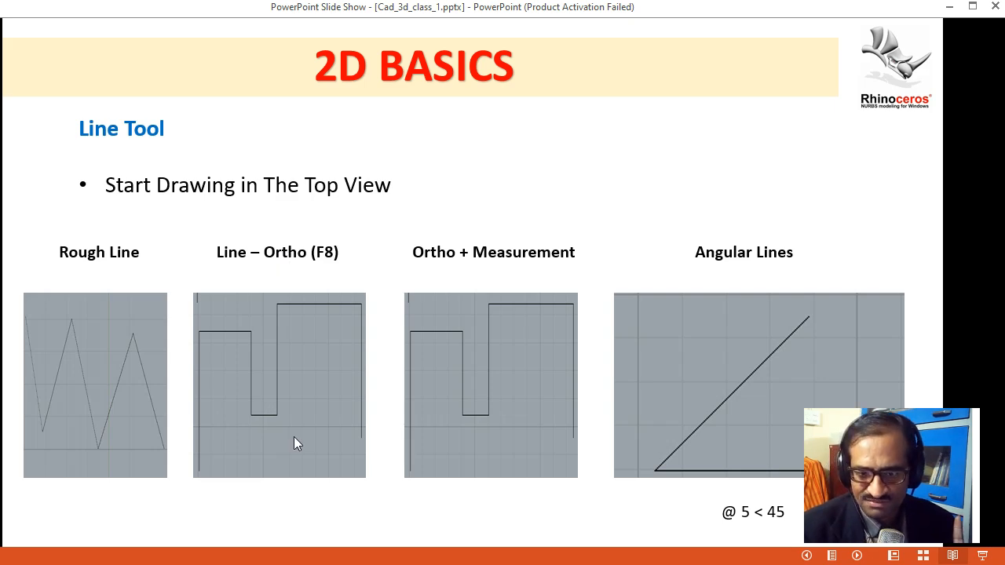
# - Switch to Rhino and start a polyline near x 14, y -15, turning Ortho on and drawing a vertical first segment about 23 inches up
pyautogui.hotkey('alt', 'Tab')
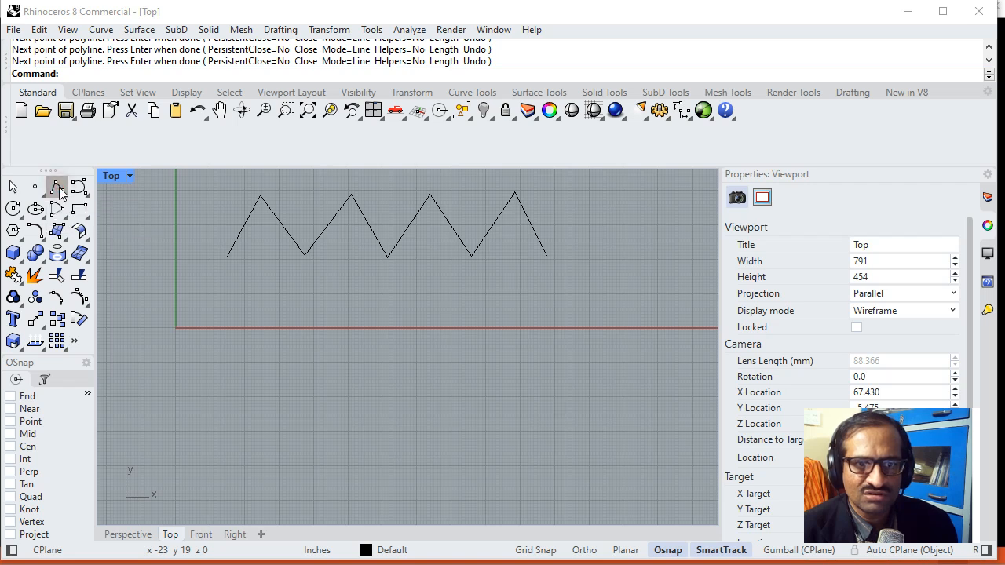
pyautogui.click(101, 193)
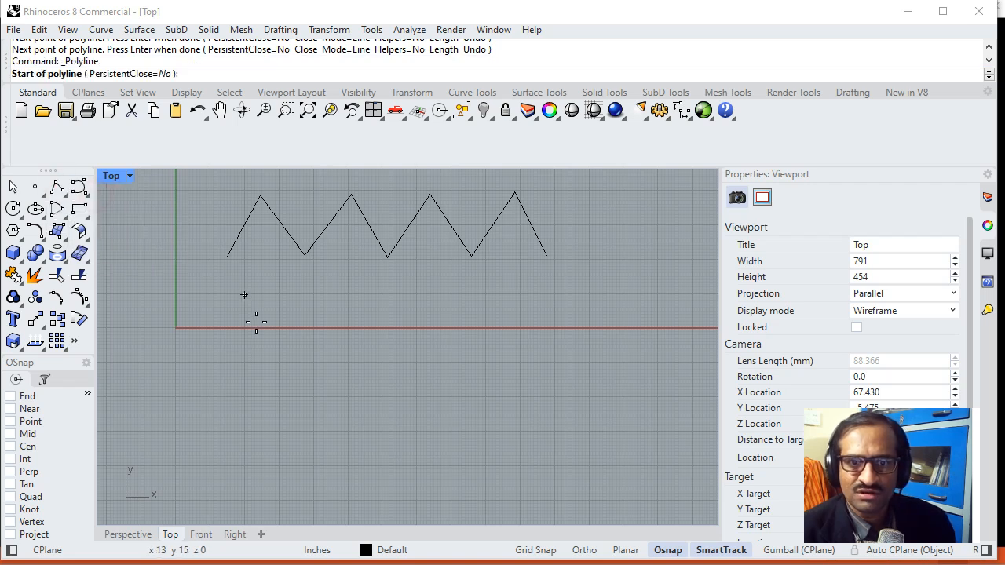
pyautogui.click(224, 381)
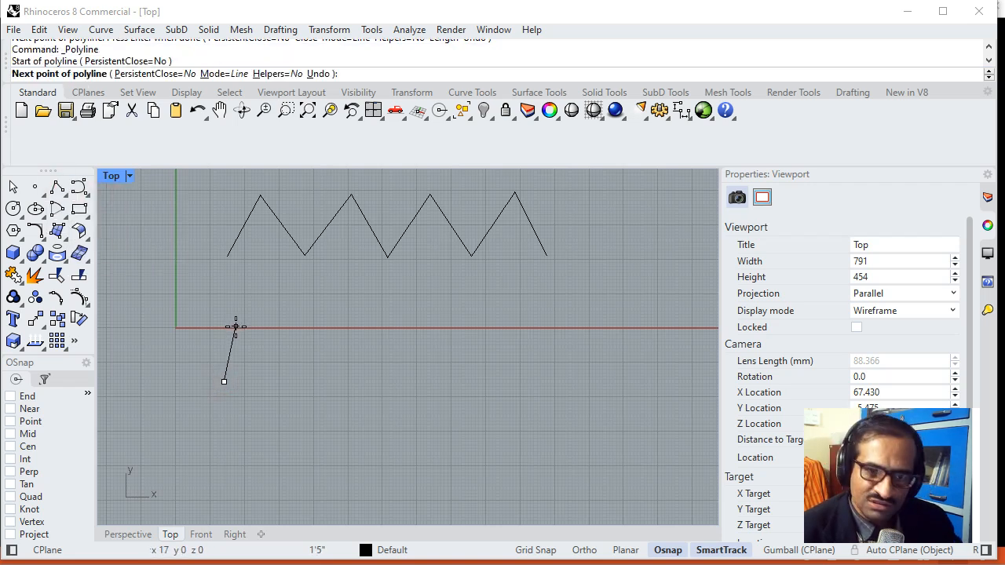
pyautogui.press('F8')
pyautogui.click(222, 301)
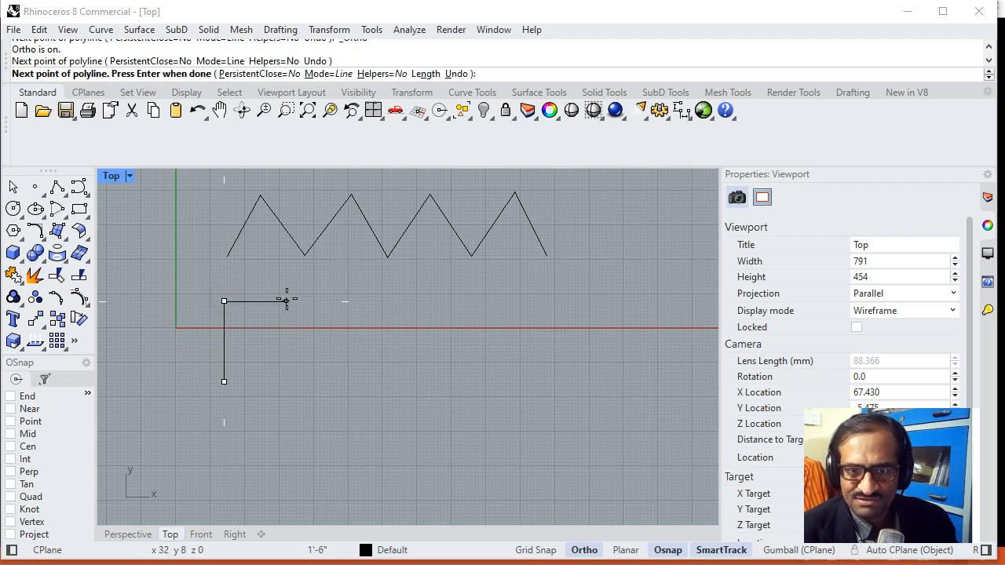
# - Continue the polyline as an uneven square wave of 14 alternating horizontal and vertical segments to about x 115, leaving it open
pyautogui.click(286, 301)
pyautogui.click(287, 355)
pyautogui.click(336, 355)
pyautogui.click(336, 303)
pyautogui.click(363, 303)
pyautogui.click(364, 368)
pyautogui.click(412, 368)
pyautogui.click(412, 305)
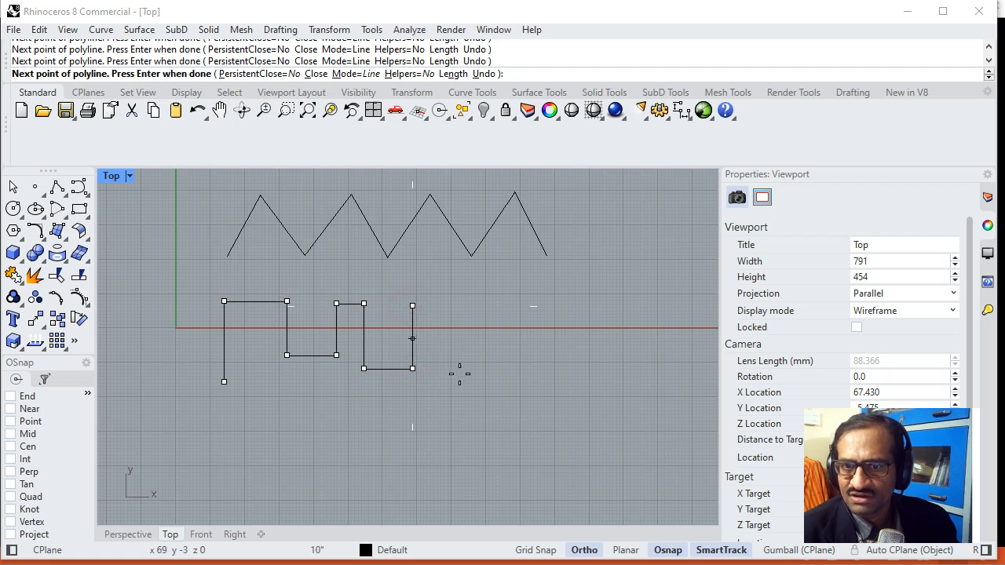
pyautogui.click(467, 305)
pyautogui.click(468, 377)
pyautogui.click(520, 376)
pyautogui.click(520, 302)
pyautogui.click(575, 302)
pyautogui.click(585, 372)
pyautogui.rightClick(592, 372)
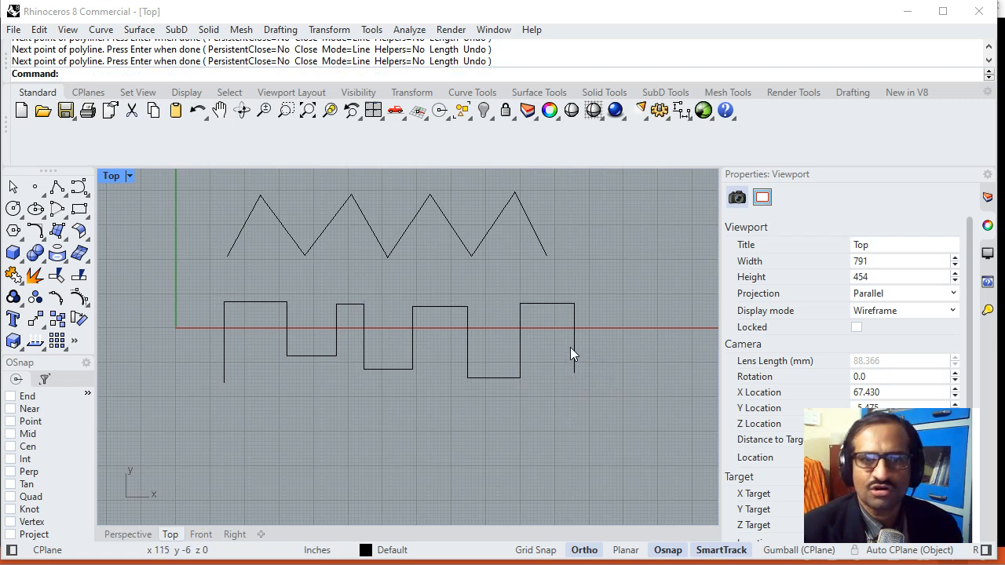
# - Check the Line Tool slide in PowerPoint, return to Rhino and start a polyline near x 13, y -61 with a 5-inch upward segment
pyautogui.hotkey('alt', 'Tab')
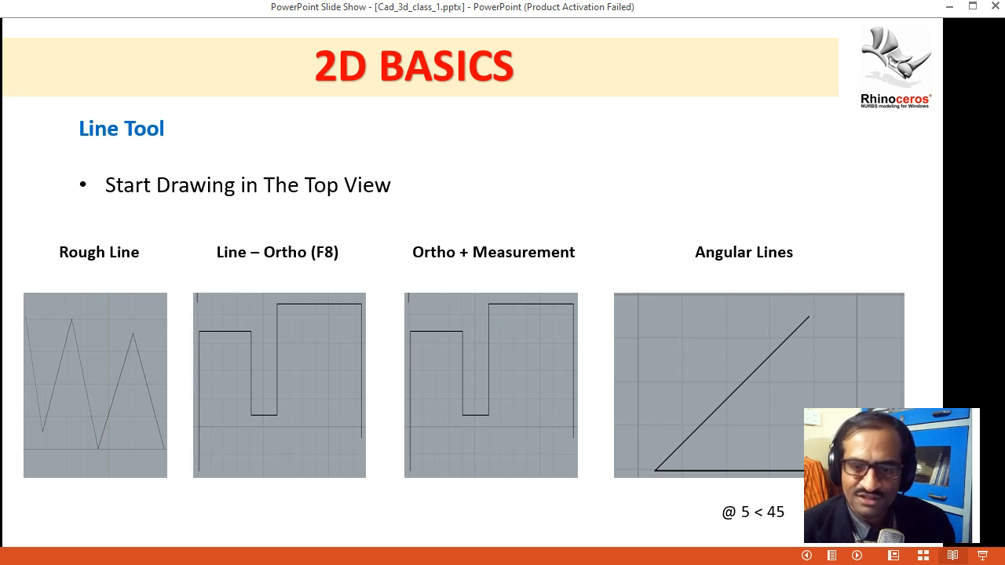
pyautogui.hotkey('alt', 'Tab')
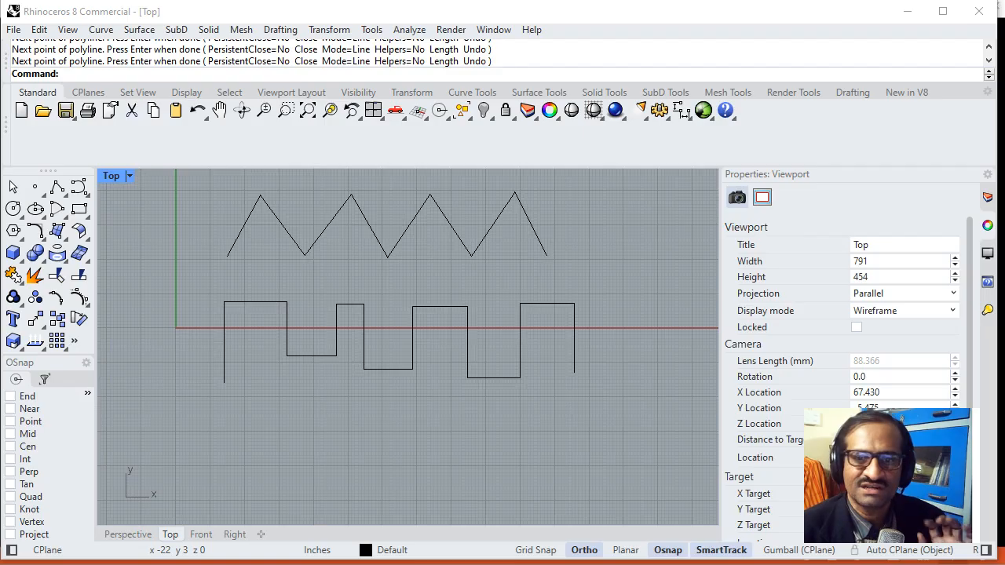
pyautogui.moveTo(287, 399); pyautogui.dragTo(298, 354, button='right')
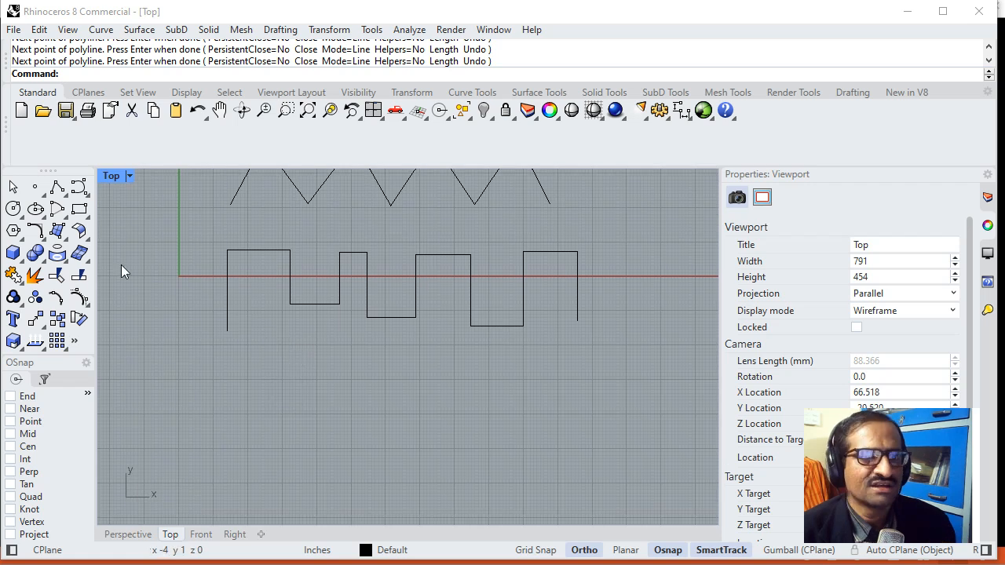
pyautogui.click(60, 193)
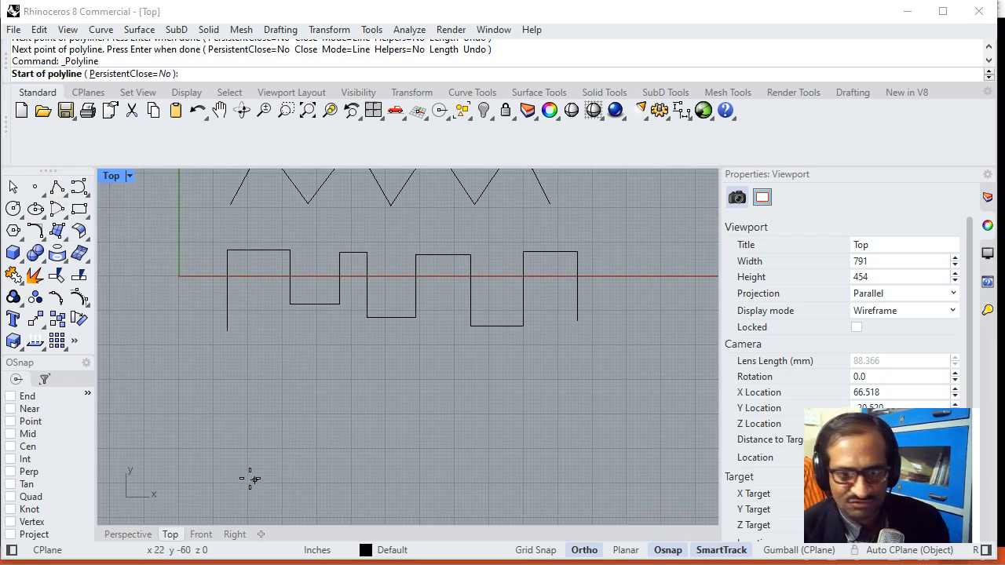
pyautogui.click(225, 484)
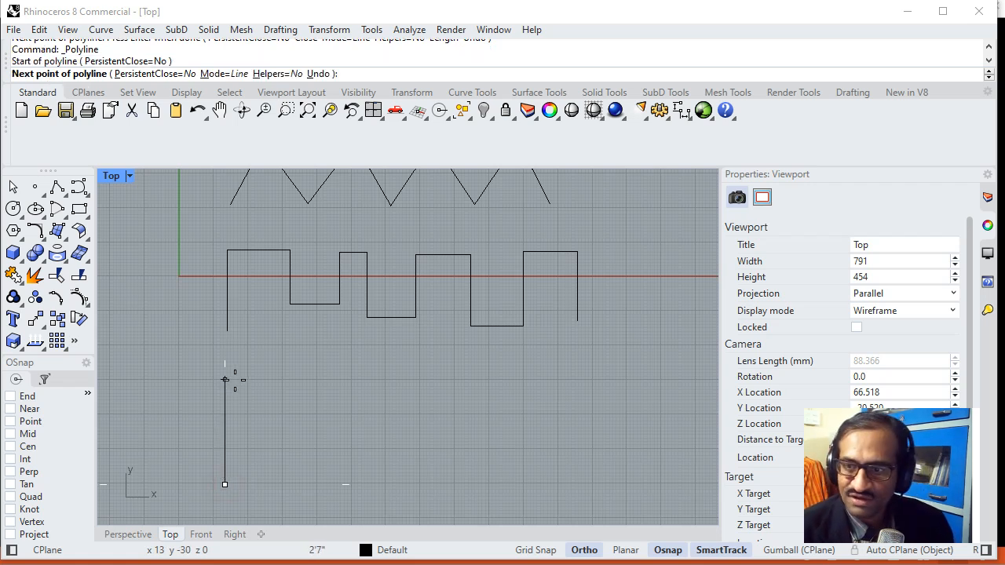
pyautogui.write('5')
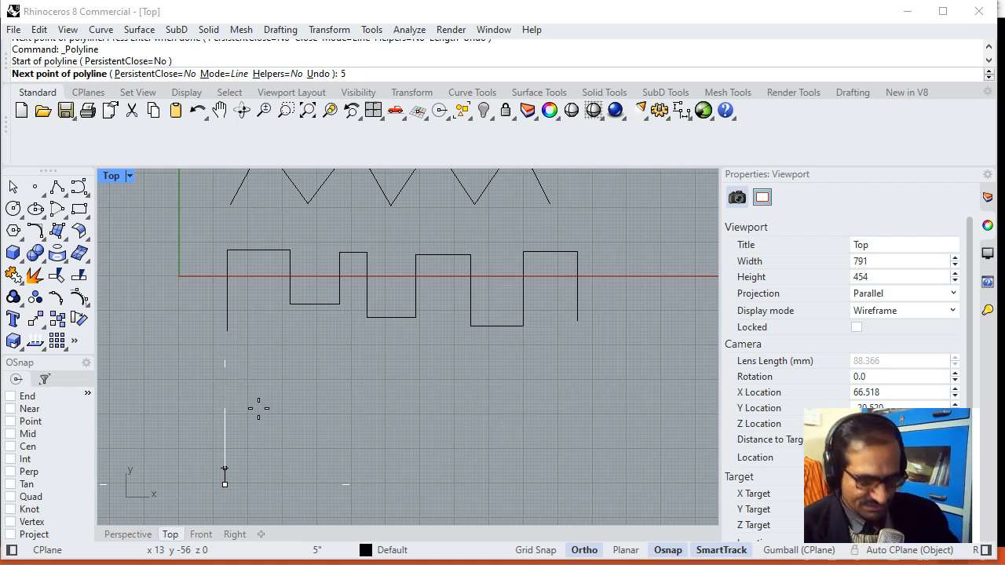
pyautogui.press('Return')
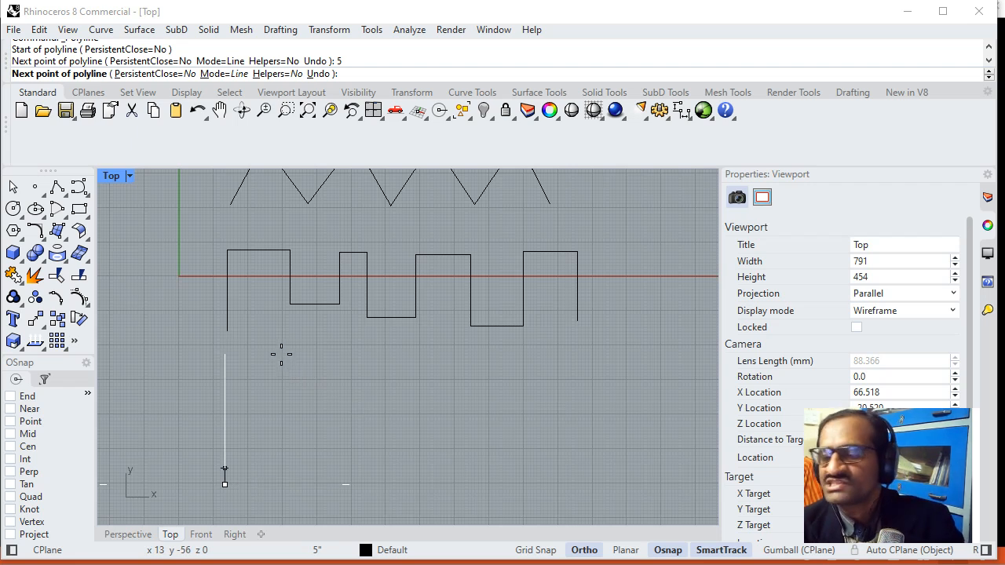
pyautogui.click(241, 398)
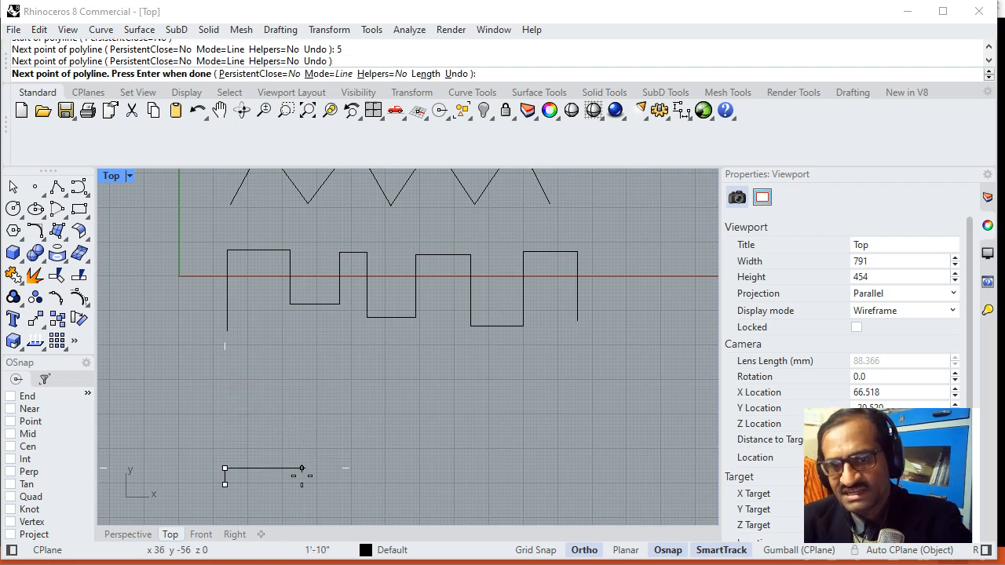
# - Add a 2-inch horizontal segment towards positive x and a 5-inch upward segment to the stepped polyline
pyautogui.scroll(5, 237, 482)
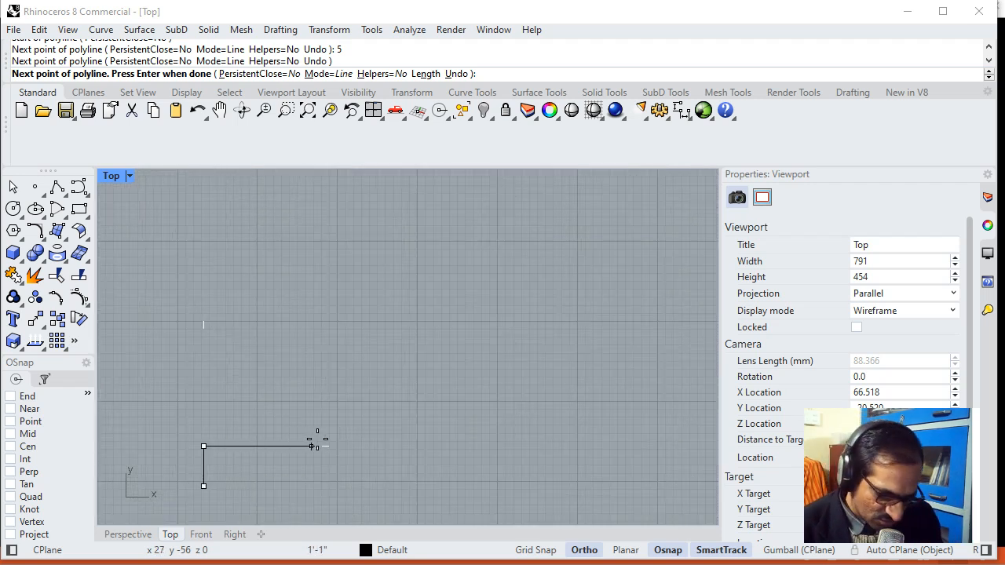
pyautogui.write('2')
pyautogui.press('Return')
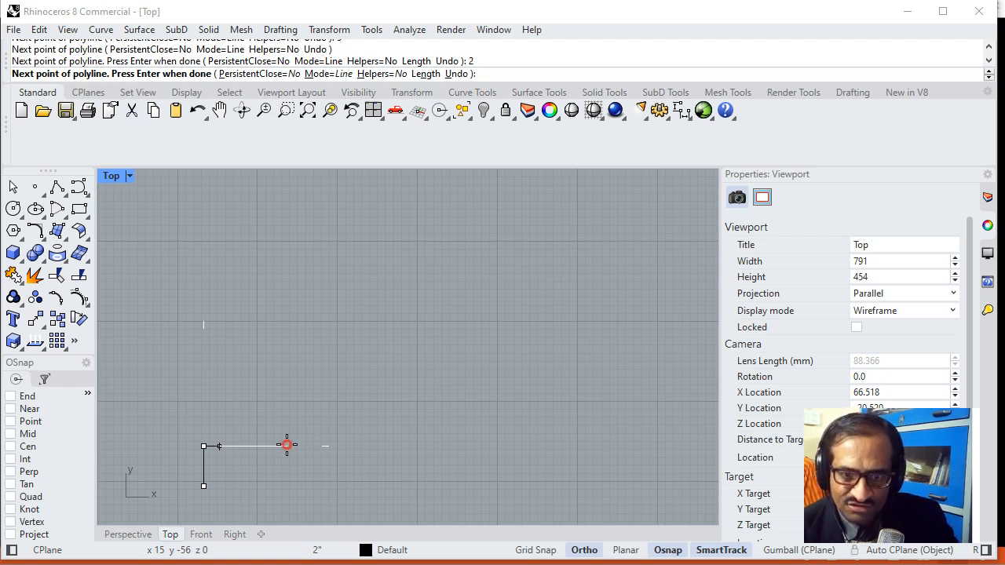
pyautogui.click(287, 446)
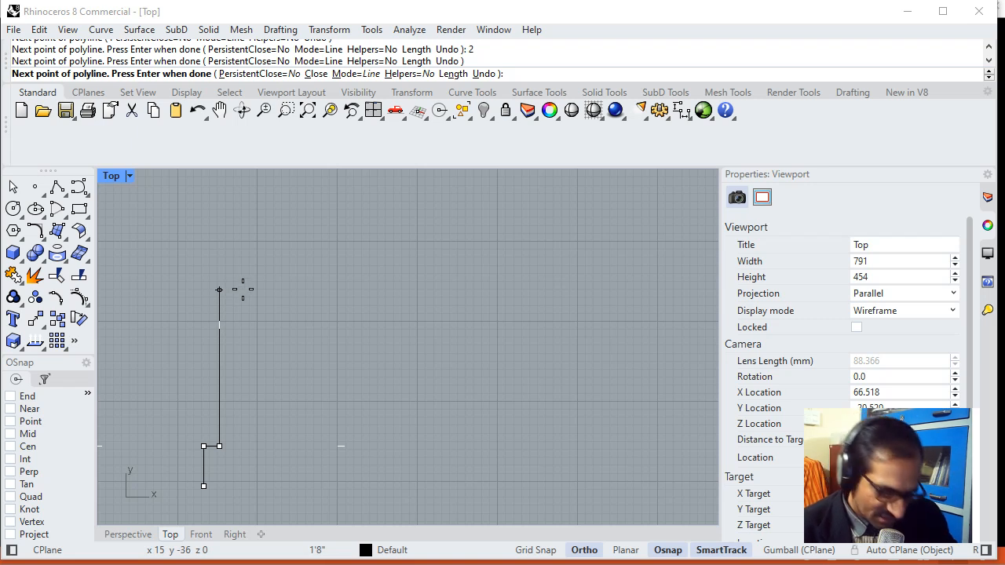
pyautogui.write('5')
pyautogui.press('Return')
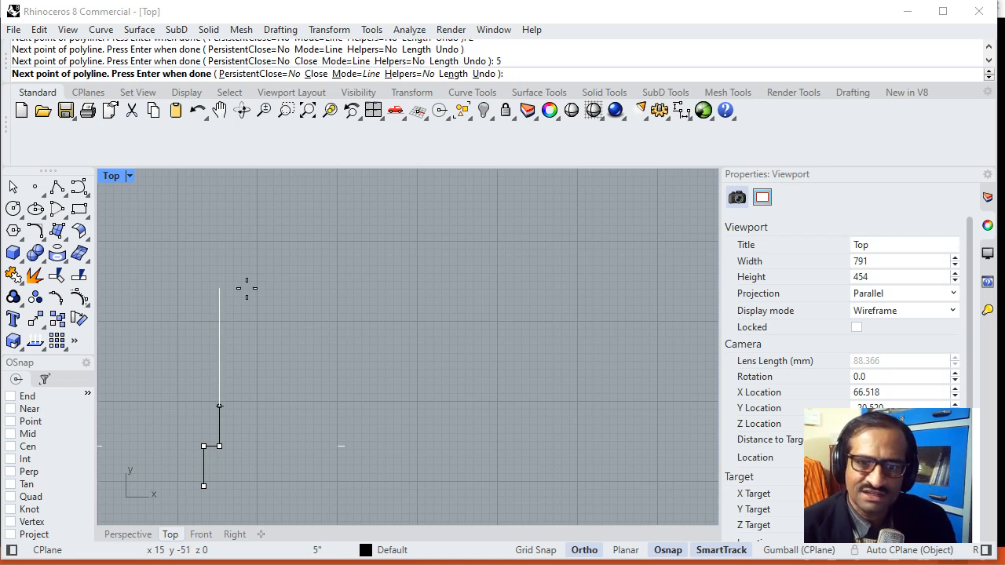
pyautogui.click(262, 323)
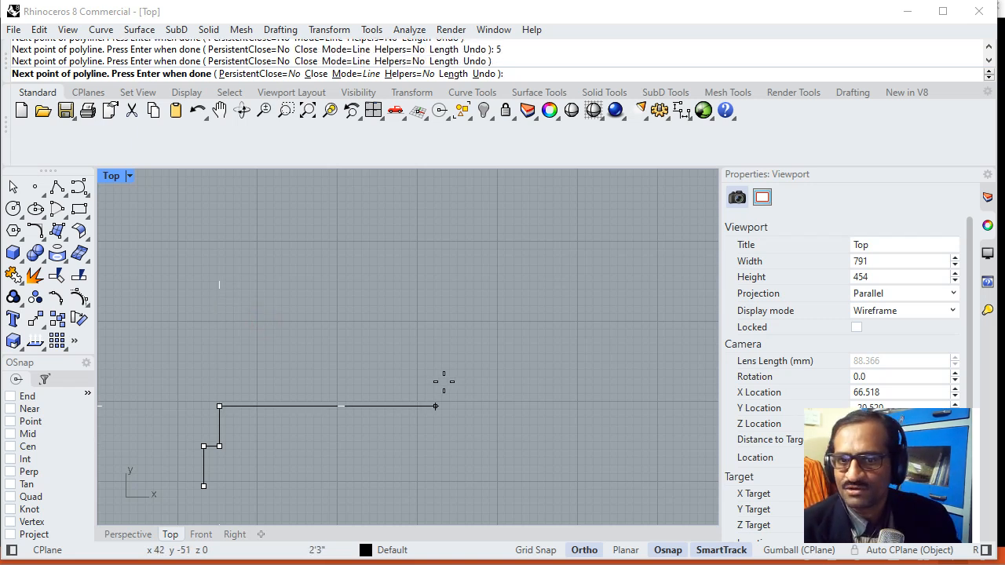
# - Extend the stepped polyline with 4 inches across, 8 inches up and 10 inches across, and finish it open
pyautogui.write('4')
pyautogui.press('Return')
pyautogui.click(330, 325)
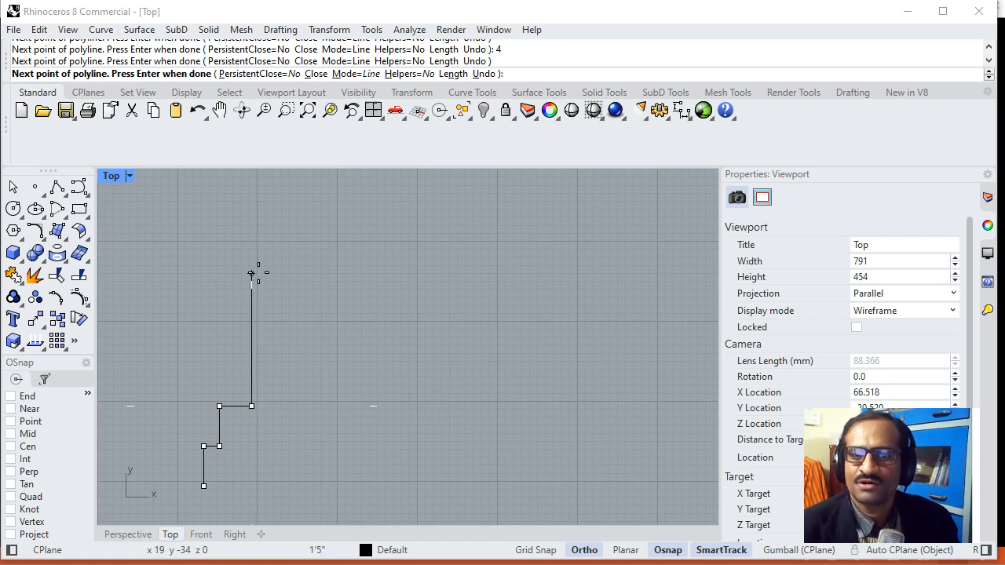
pyautogui.write('8')
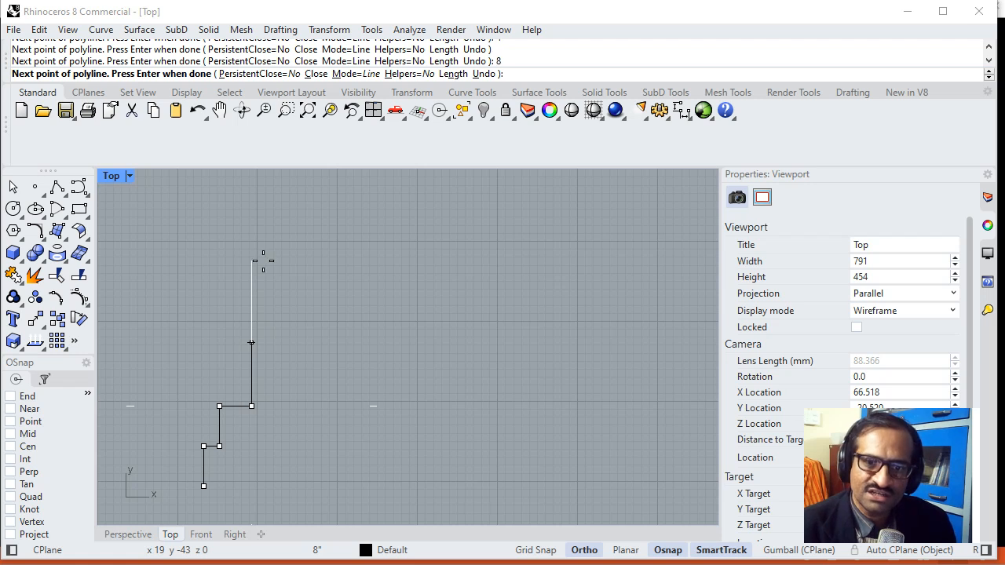
pyautogui.click(263, 261)
pyautogui.write('10')
pyautogui.press('Return')
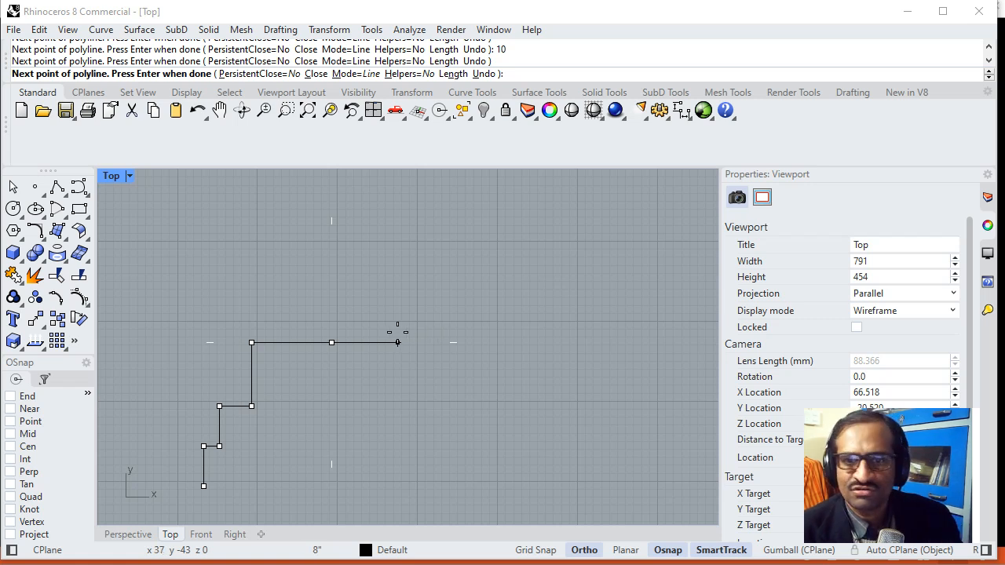
pyautogui.press('Return')
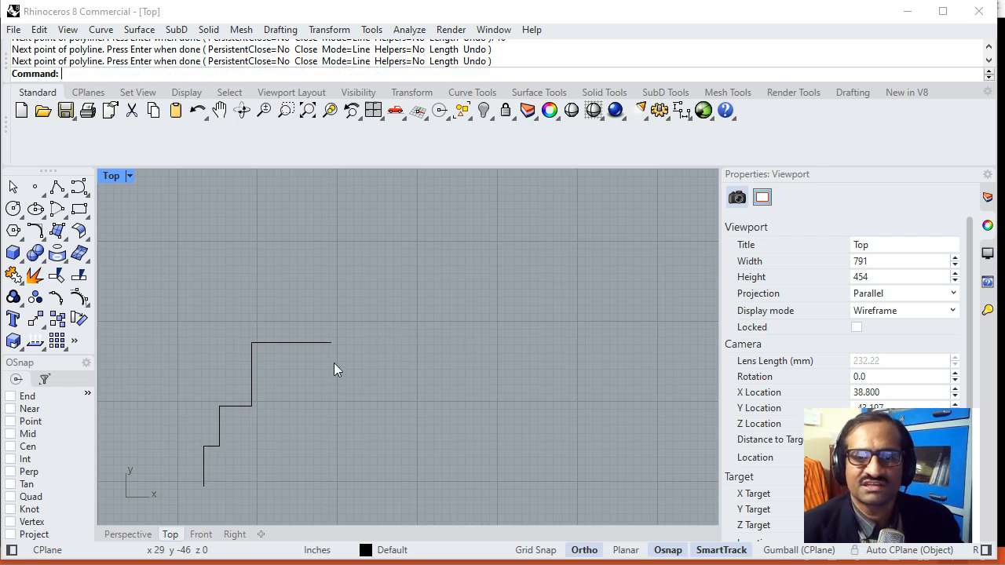
pyautogui.scroll(-5, 337, 364)
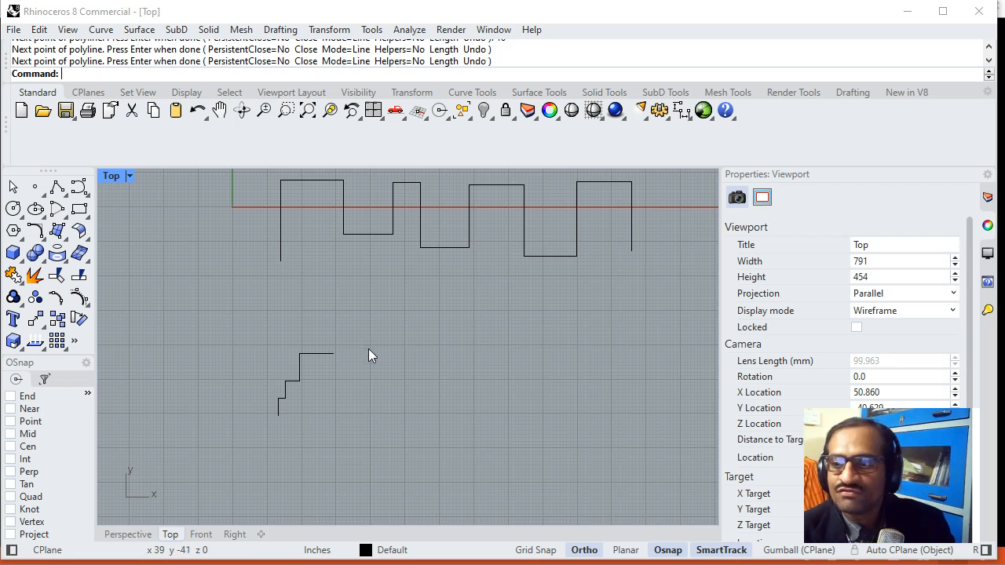
# - Check the angular line example in PowerPoint, return to Rhino and start a polyline near x 96, y -60 with a 5-inch segment towards negative x
pyautogui.hotkey('alt', 'Tab')
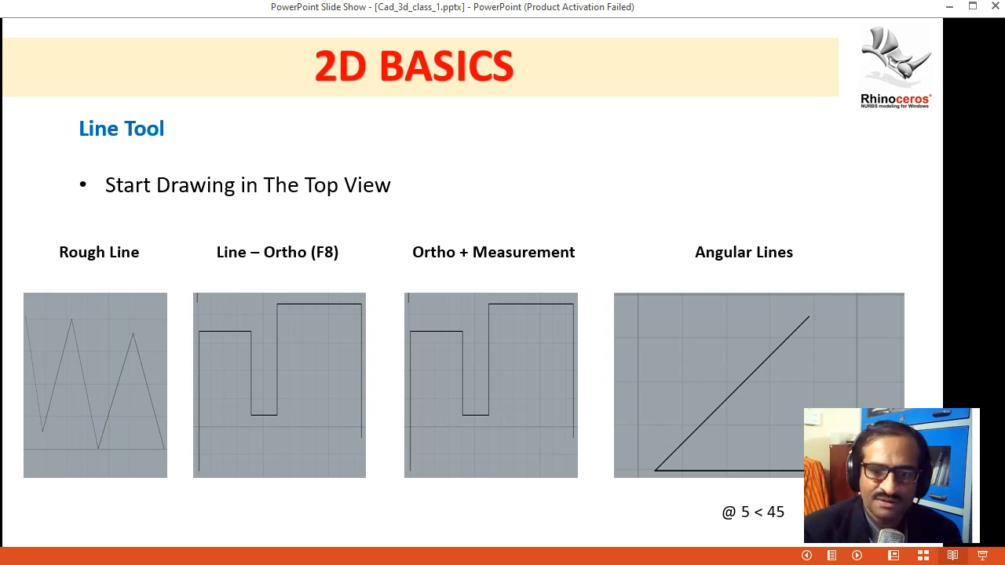
pyautogui.hotkey('alt', 'Tab')
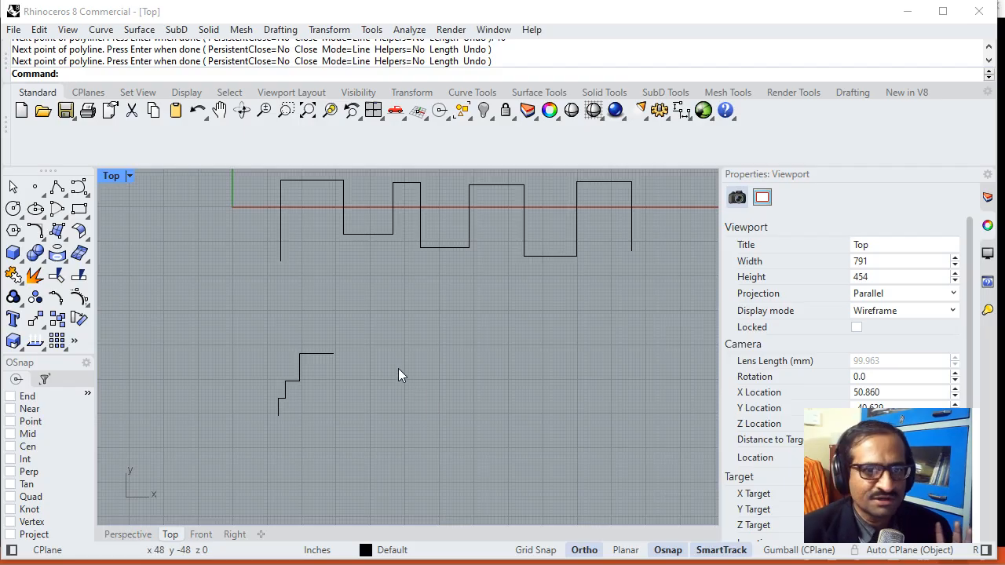
pyautogui.click(60, 192)
pyautogui.click(92, 198)
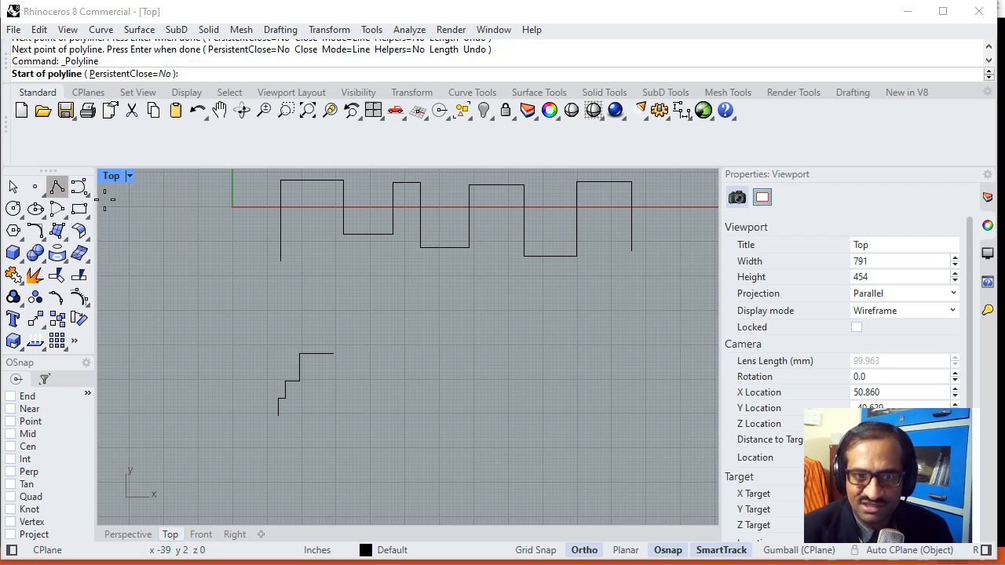
pyautogui.click(563, 413)
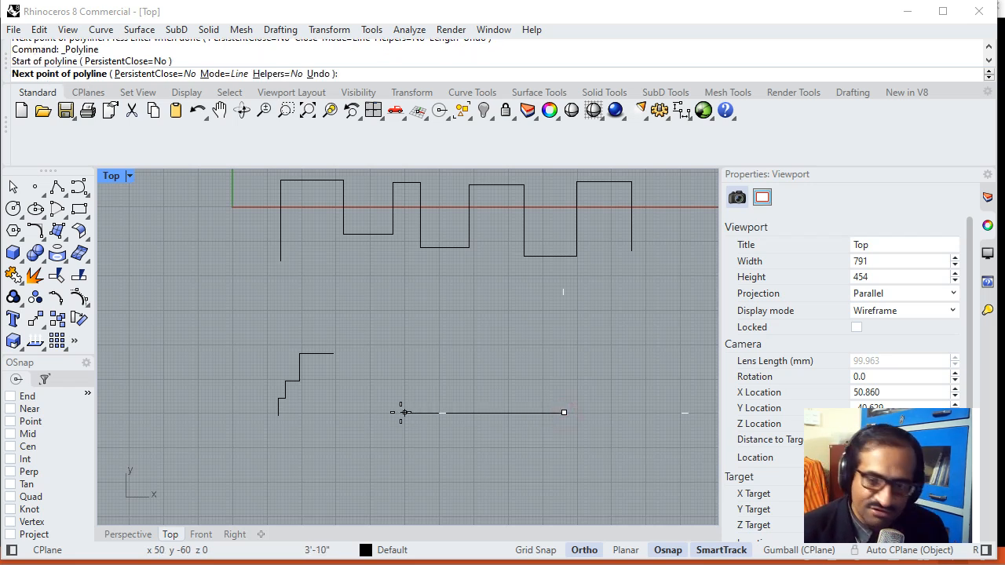
pyautogui.write('5')
pyautogui.press('Return')
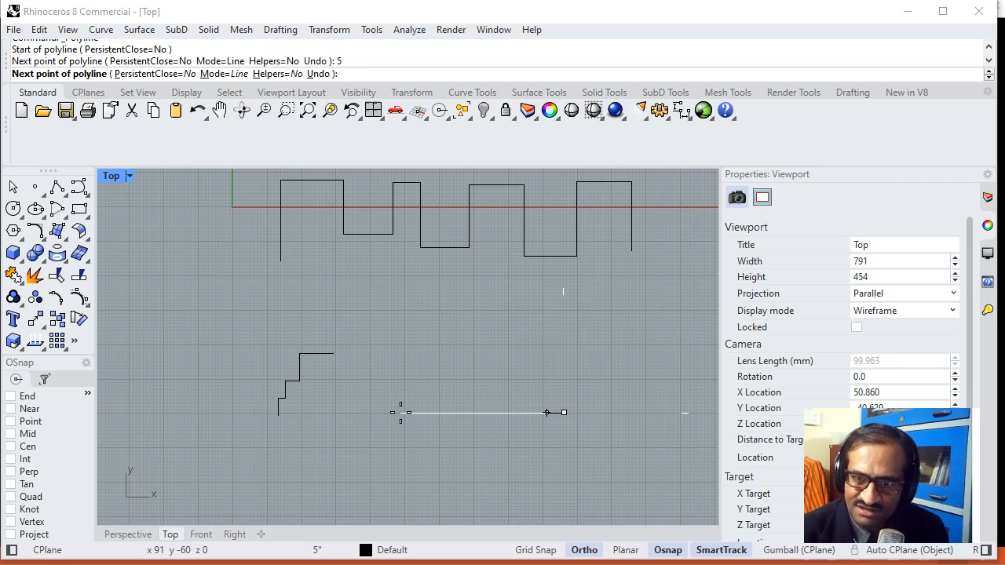
pyautogui.click(400, 411)
pyautogui.scroll(10, 544, 410)
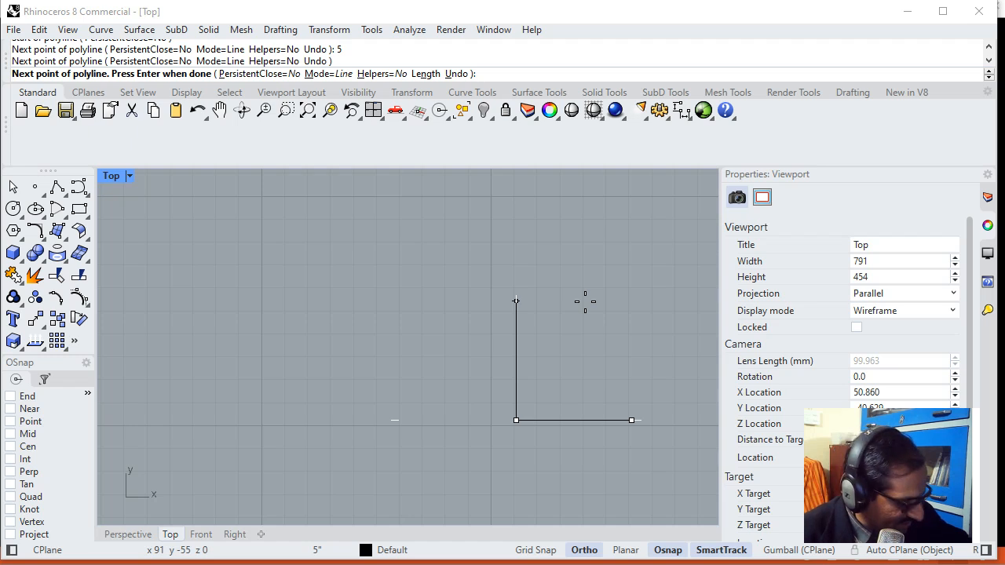
# - Add a 5-inch segment at 45 degrees using the relative polar coordinate @5<45, and finish the angular polyline
pyautogui.write('@')
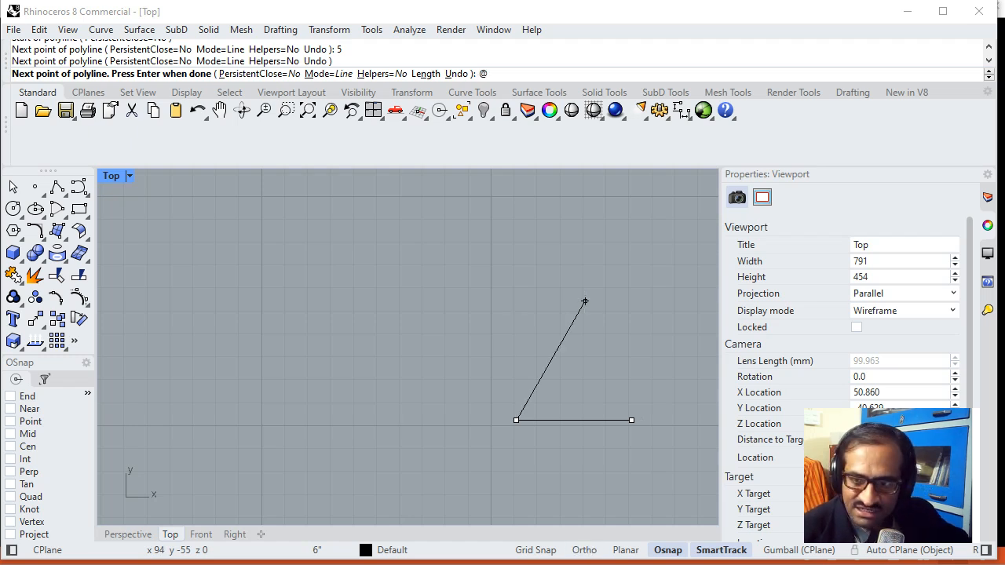
pyautogui.write('5')
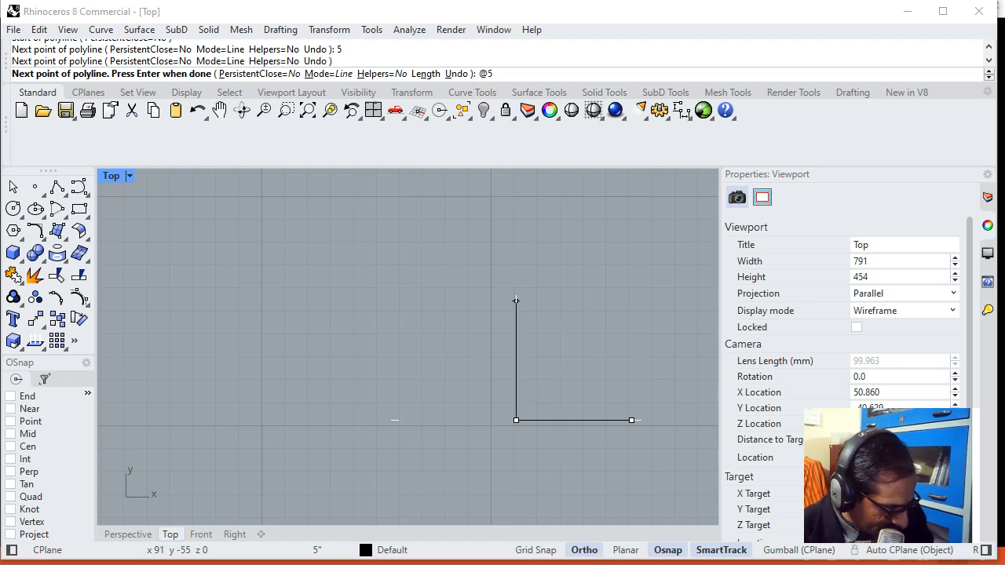
pyautogui.write('<45')
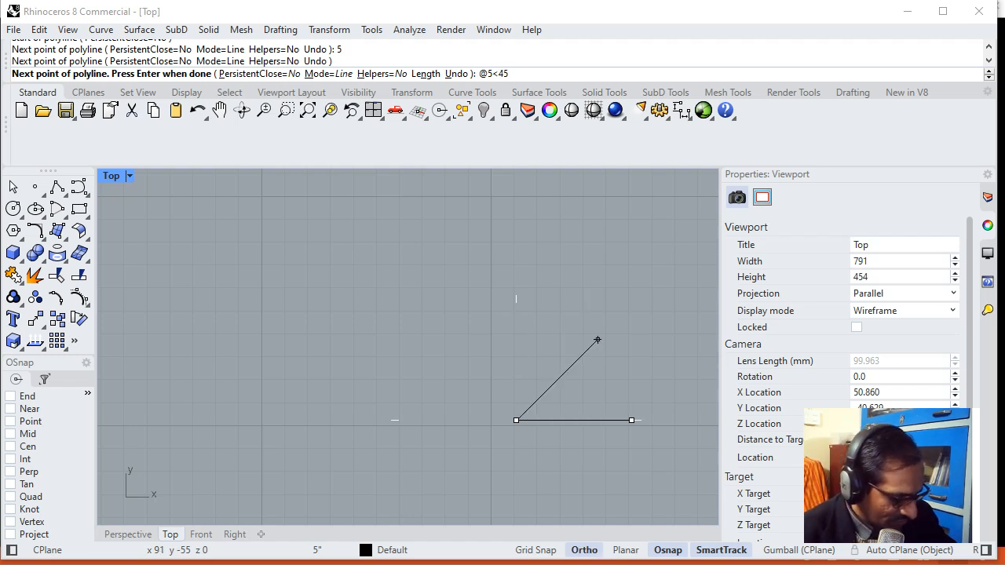
pyautogui.press('Return')
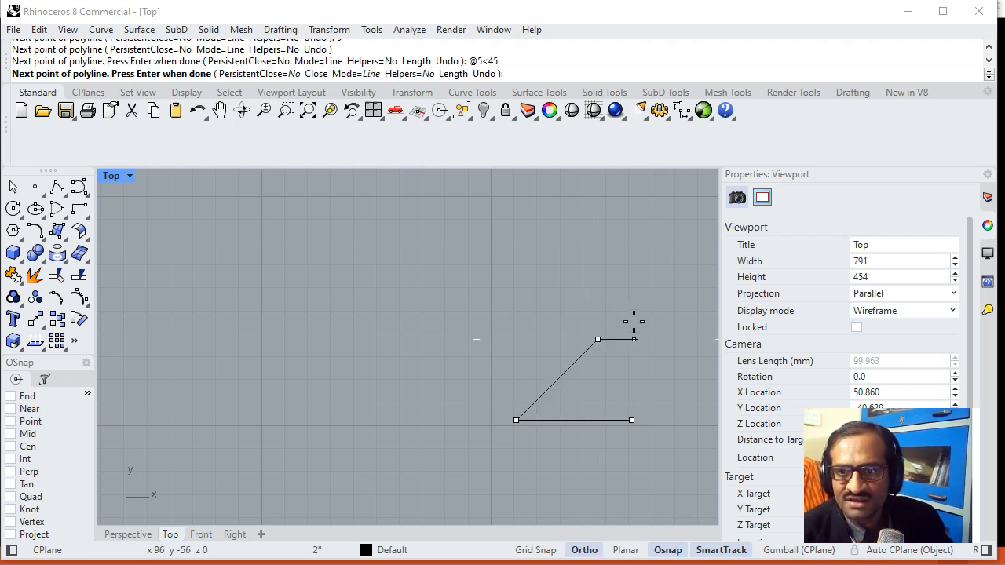
pyautogui.press('Return')
pyautogui.scroll(-1, 620, 312)
pyautogui.scroll(-2, 600, 339)
pyautogui.scroll(4, 605, 342)
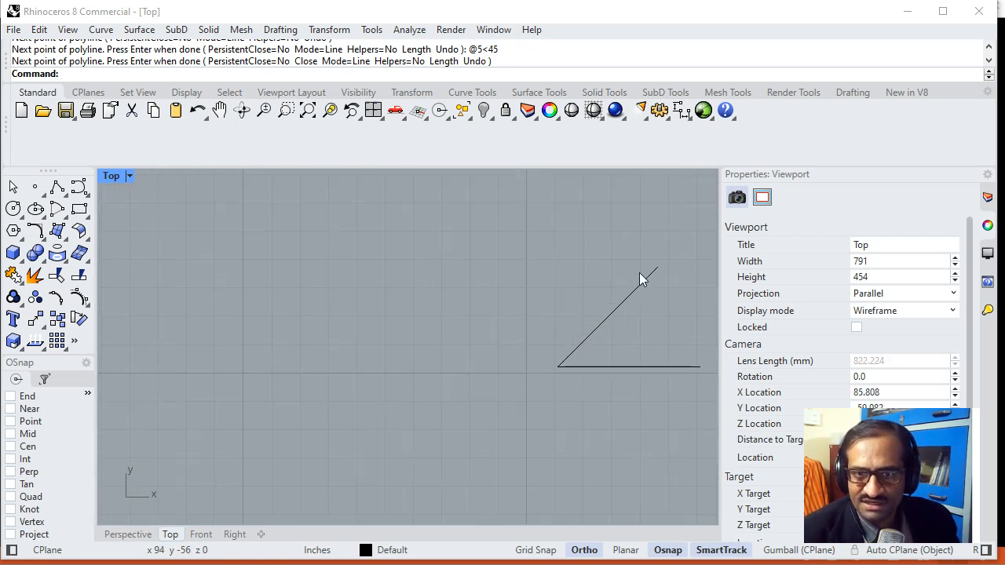
pyautogui.scroll(-1, 642, 275)
pyautogui.scroll(-1, 577, 292)
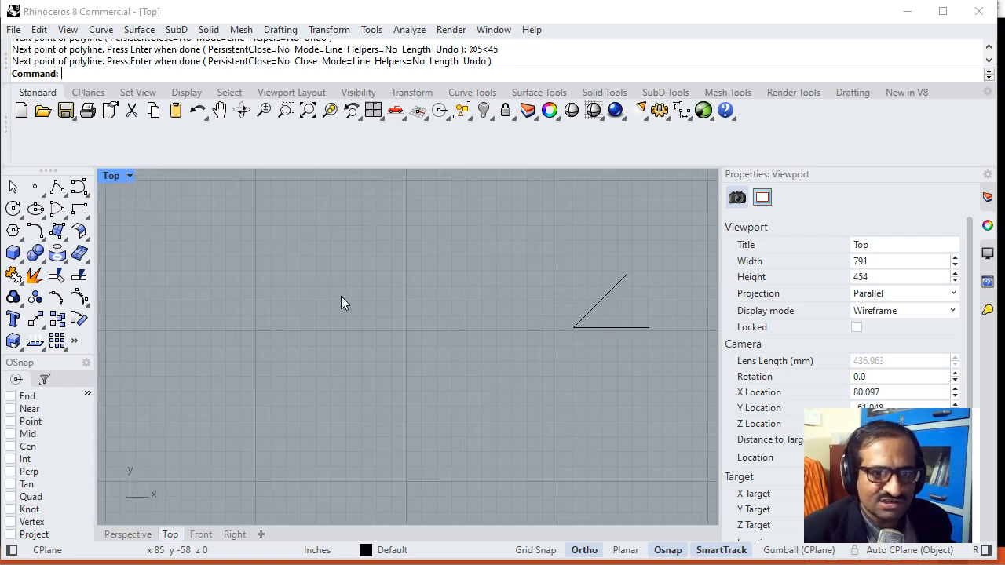
pyautogui.click(56, 189)
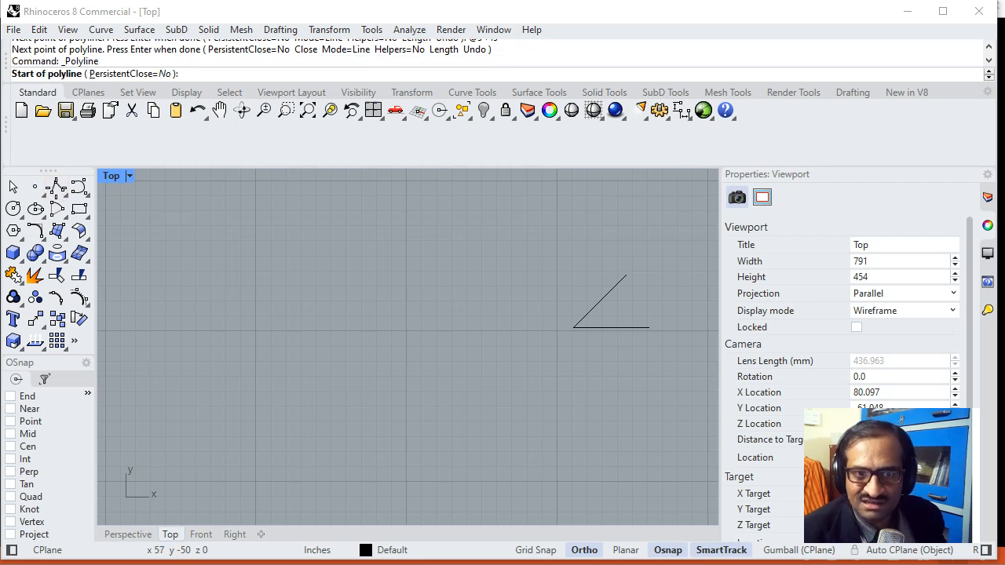
pyautogui.click(237, 336)
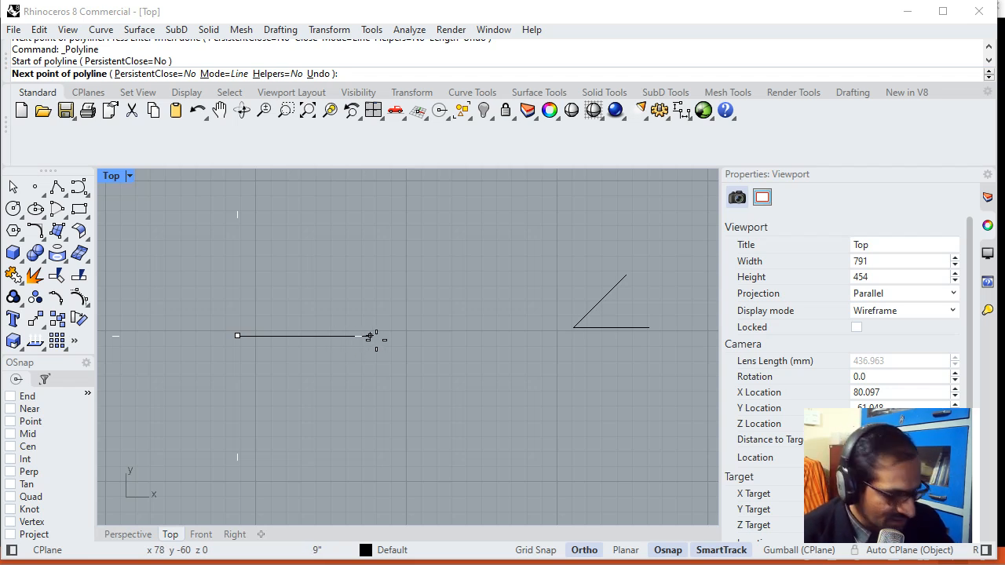
pyautogui.click(417, 336)
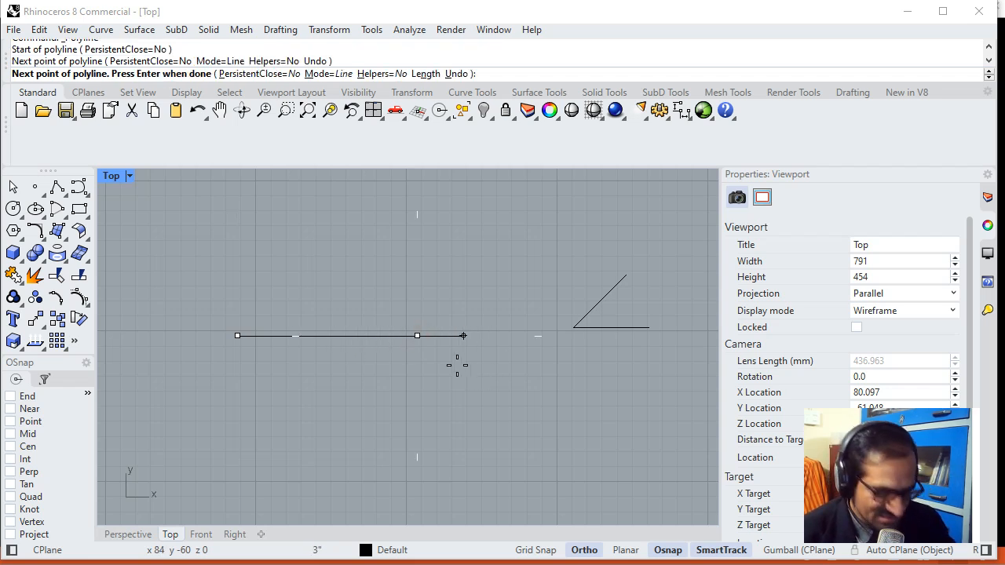
pyautogui.press('Return')
pyautogui.press('Return')
pyautogui.click(318, 253)
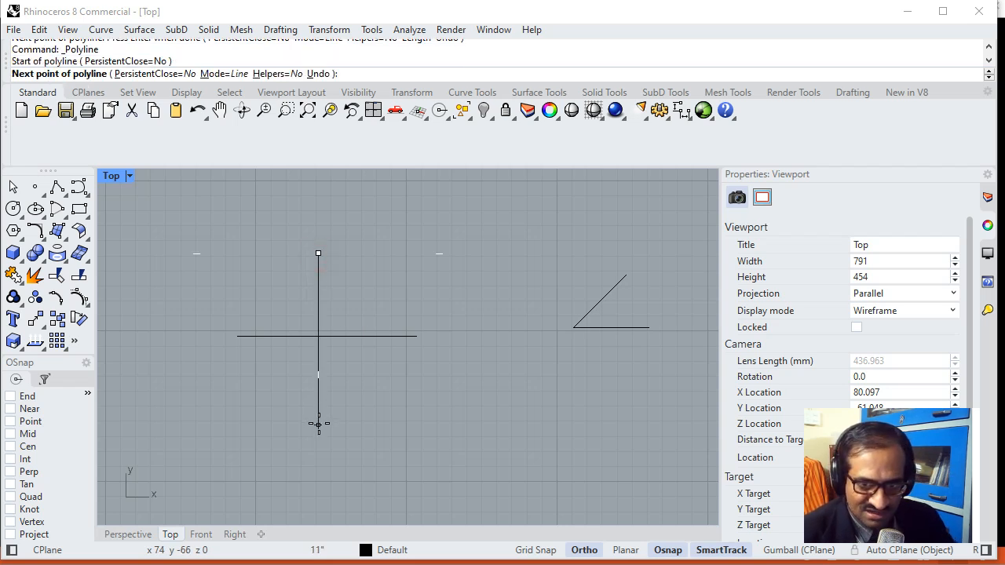
pyautogui.press('Escape')
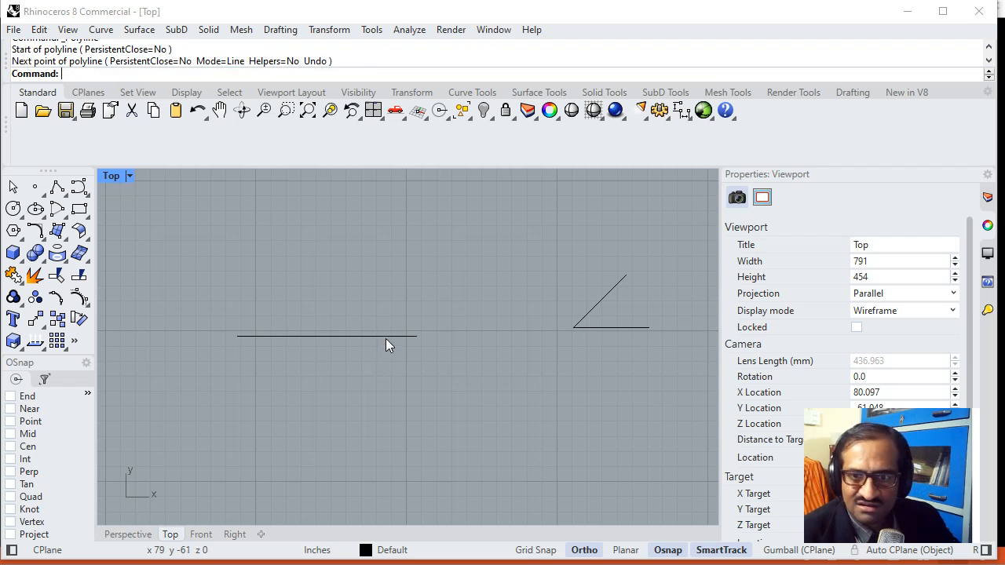
pyautogui.click(385, 339)
pyautogui.press('Delete')
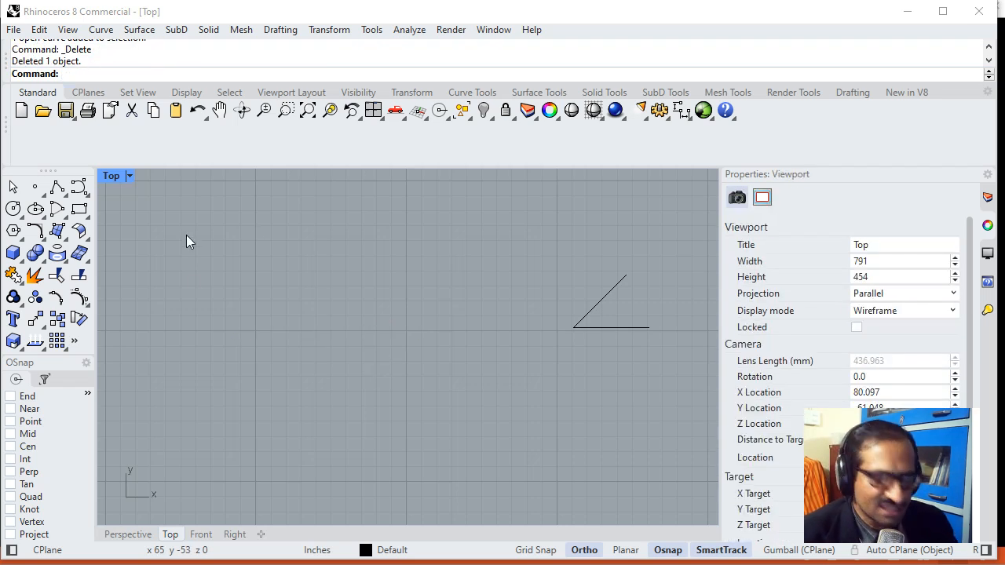
# - Draw a horizontal line about 11 inches long from near x 69, y -60 towards positive x
pyautogui.click(56, 188)
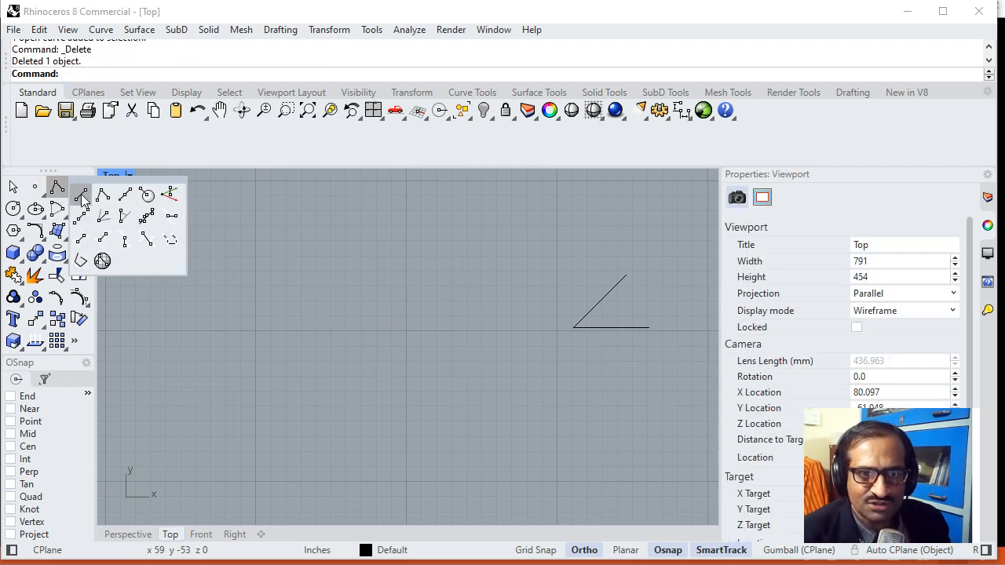
pyautogui.click(82, 198)
pyautogui.click(243, 331)
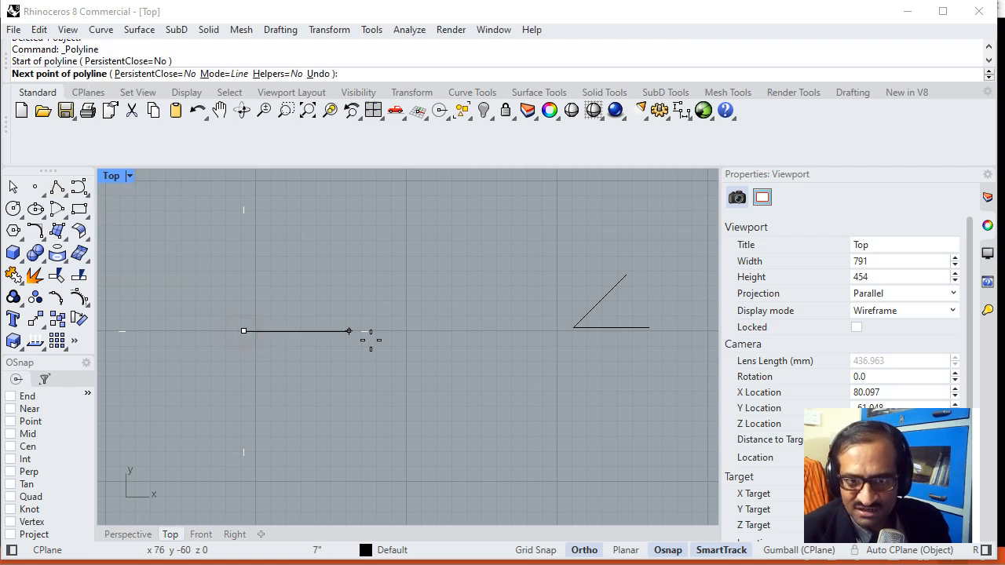
pyautogui.click(413, 332)
pyautogui.press('Return')
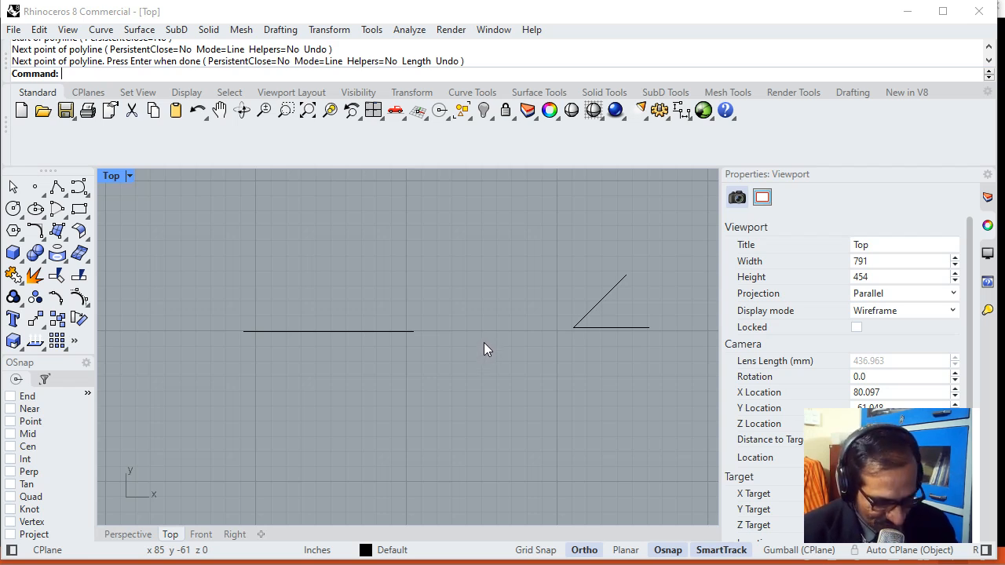
# - Draw a vertical line downwards from near x 74, y -54, about 12 inches long, crossing the middle of the horizontal line
pyautogui.press('Return')
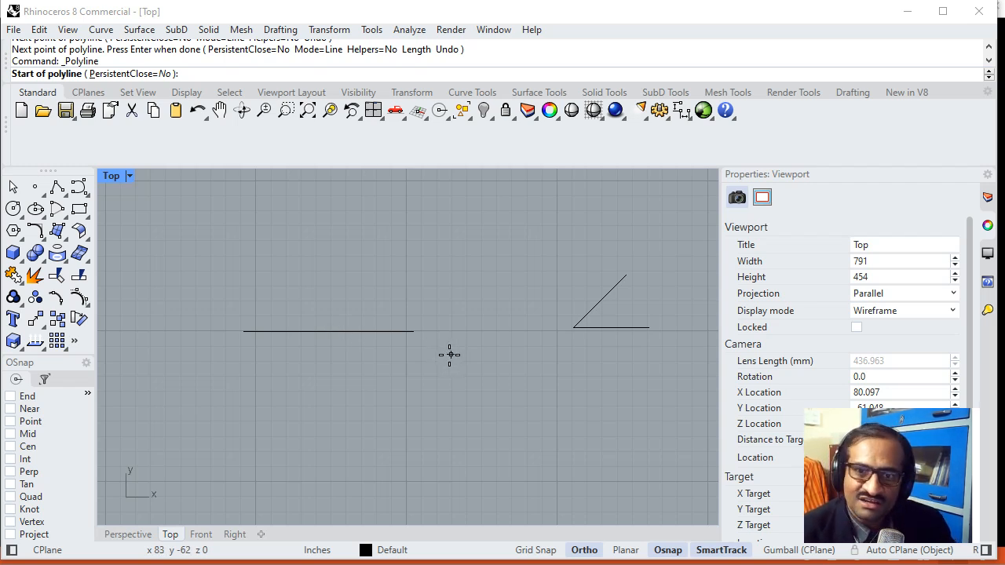
pyautogui.click(318, 235)
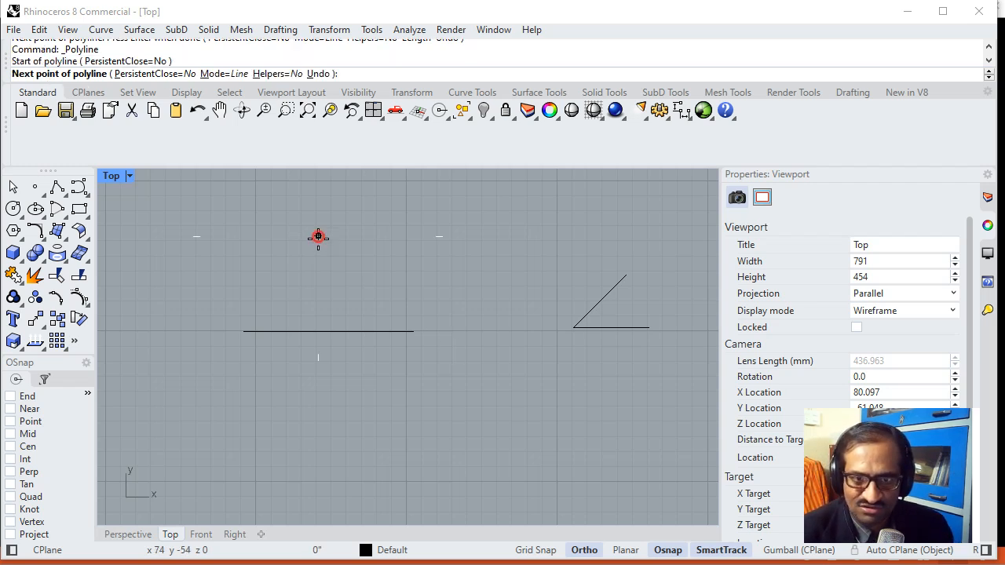
pyautogui.click(318, 412)
pyautogui.press('Return')
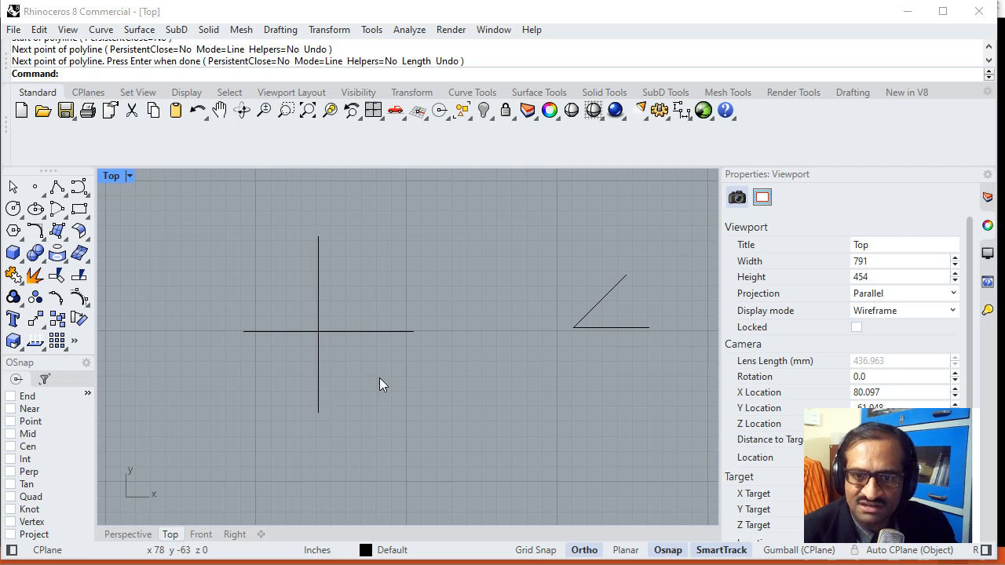
# - With Ortho off, draw a rising diagonal line from the lower-left quadrant of the cross through its centre into the upper-right quadrant
pyautogui.press('Return')
pyautogui.click(253, 397)
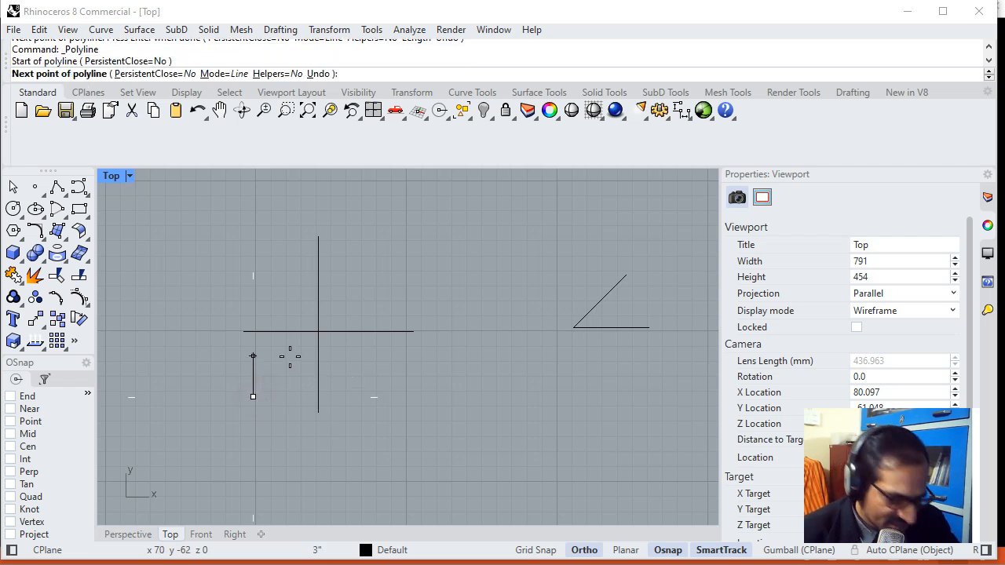
pyautogui.press('F8')
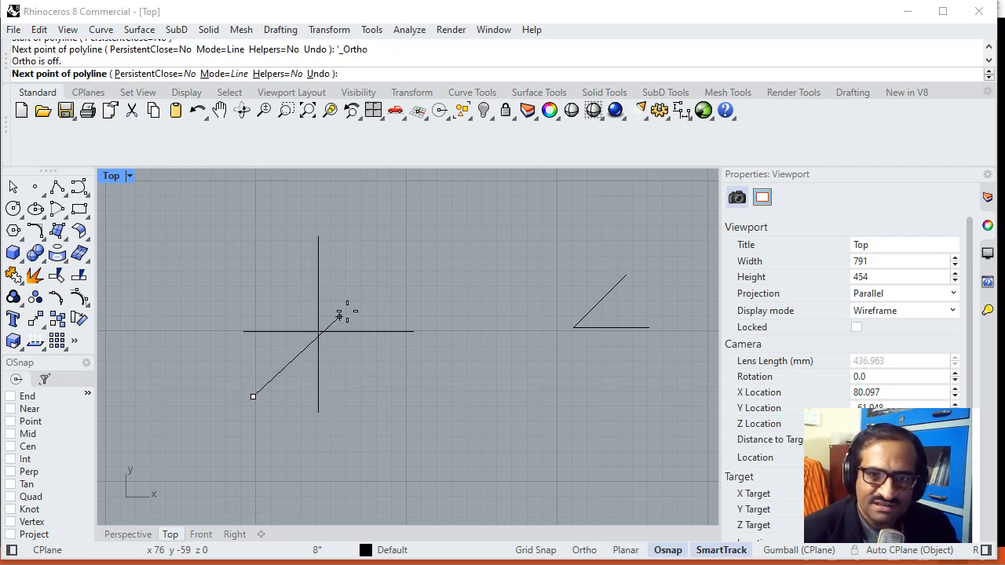
pyautogui.click(391, 260)
pyautogui.press('Return')
# - Draw a falling diagonal line about 1 foot long from the upper-left quadrant through the cross centre into the lower-right quadrant
pyautogui.press('Return')
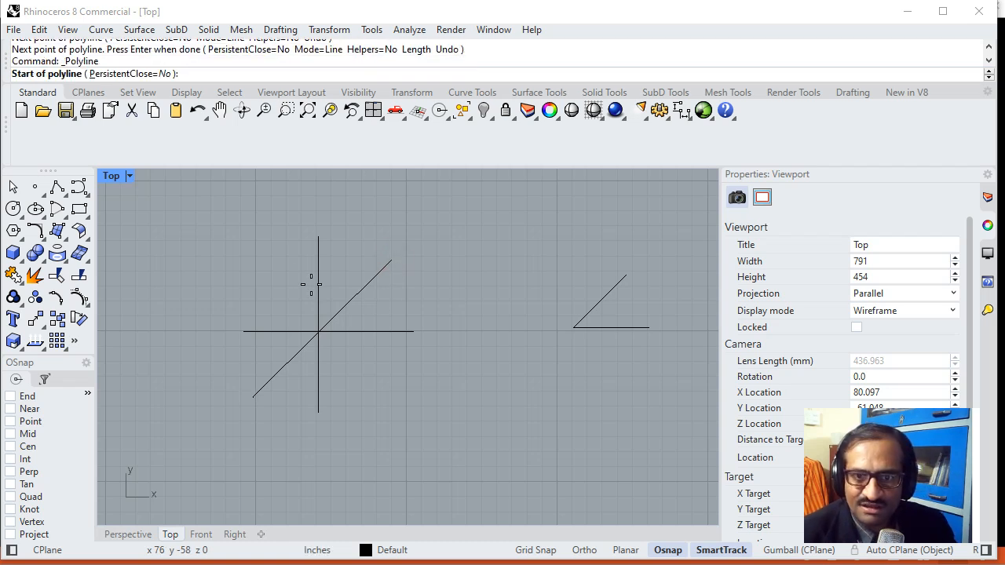
pyautogui.click(261, 248)
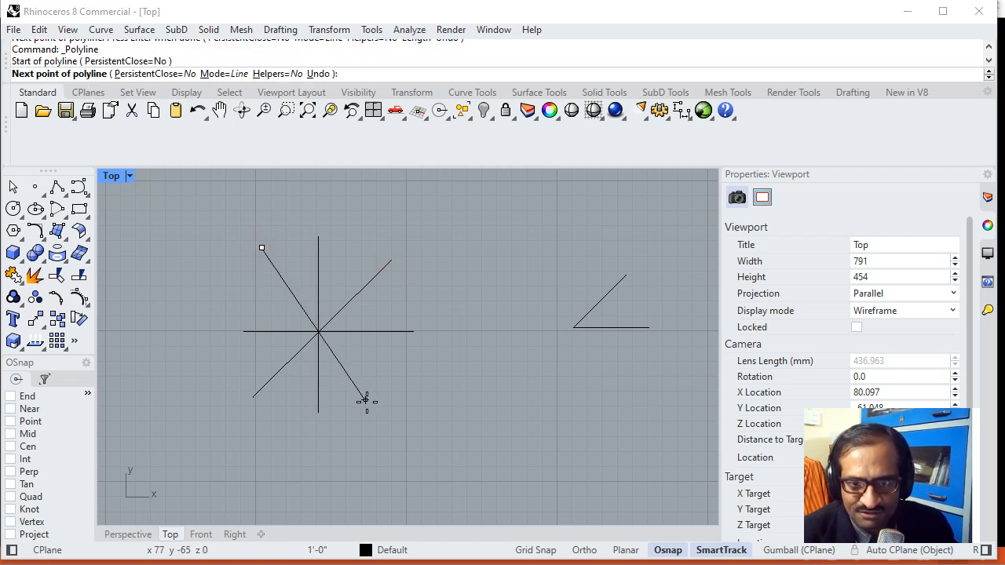
pyautogui.click(370, 404)
pyautogui.press('Return')
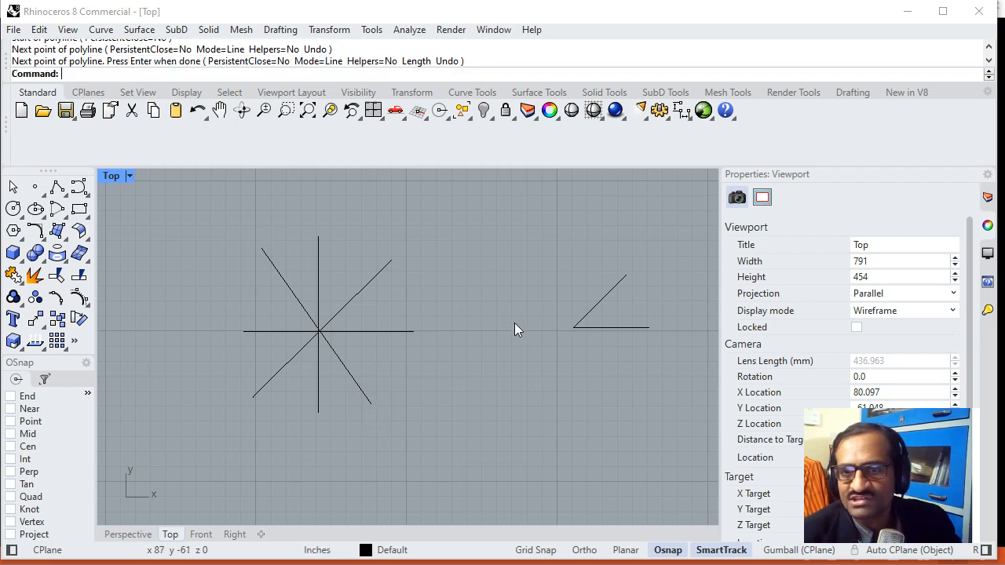
# - Start a polyline near x 83, y -62 and, with Ortho on, add a 5-inch horizontal segment towards positive x
pyautogui.scroll(1, 411, 332)
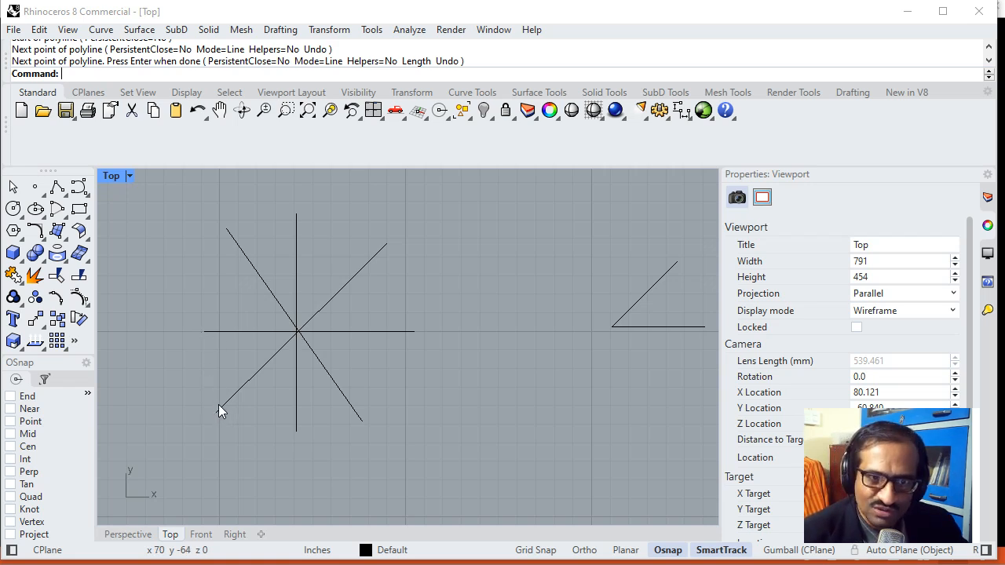
pyautogui.click(56, 187)
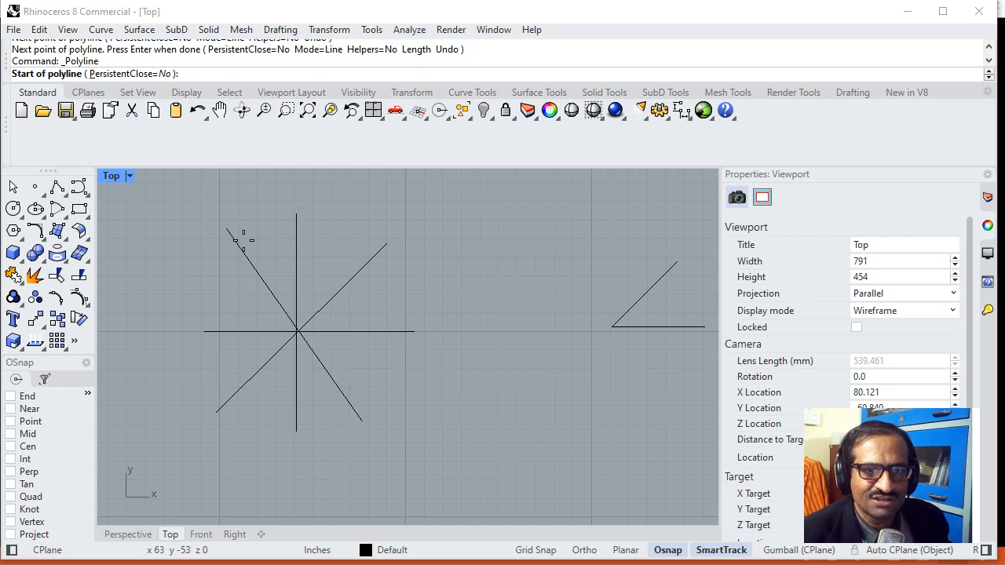
pyautogui.click(458, 363)
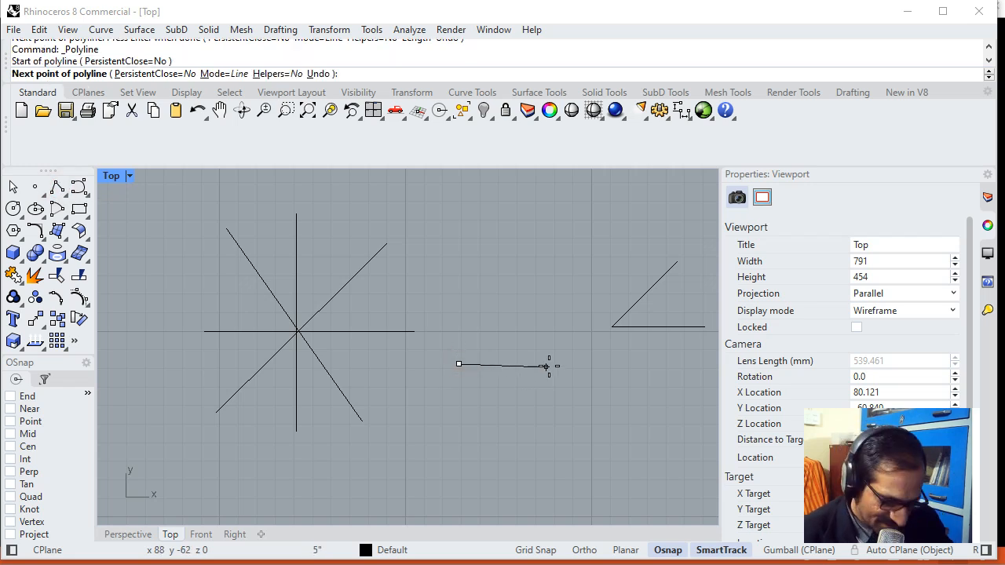
pyautogui.press('F8')
pyautogui.write('5')
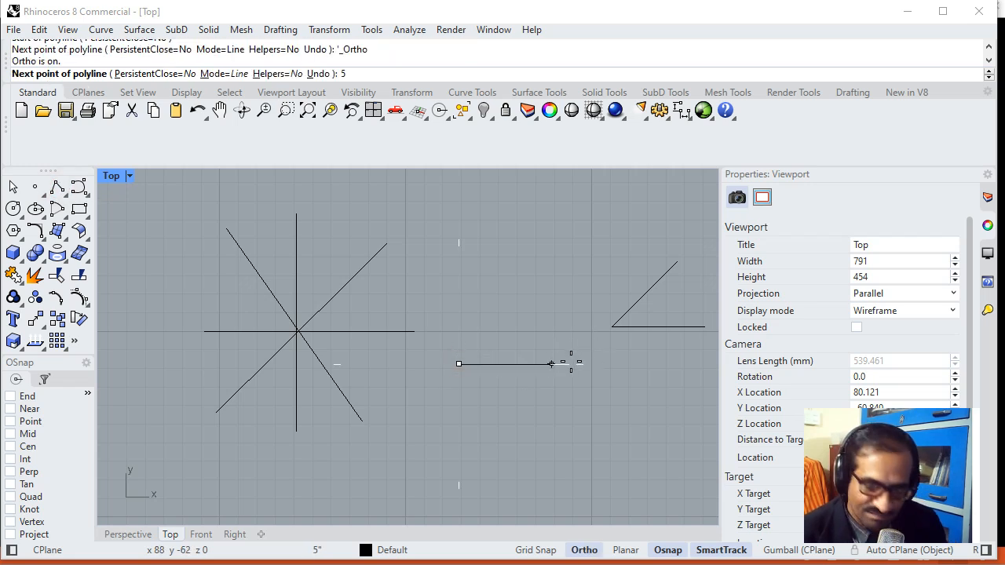
pyautogui.press('Return')
pyautogui.click(564, 369)
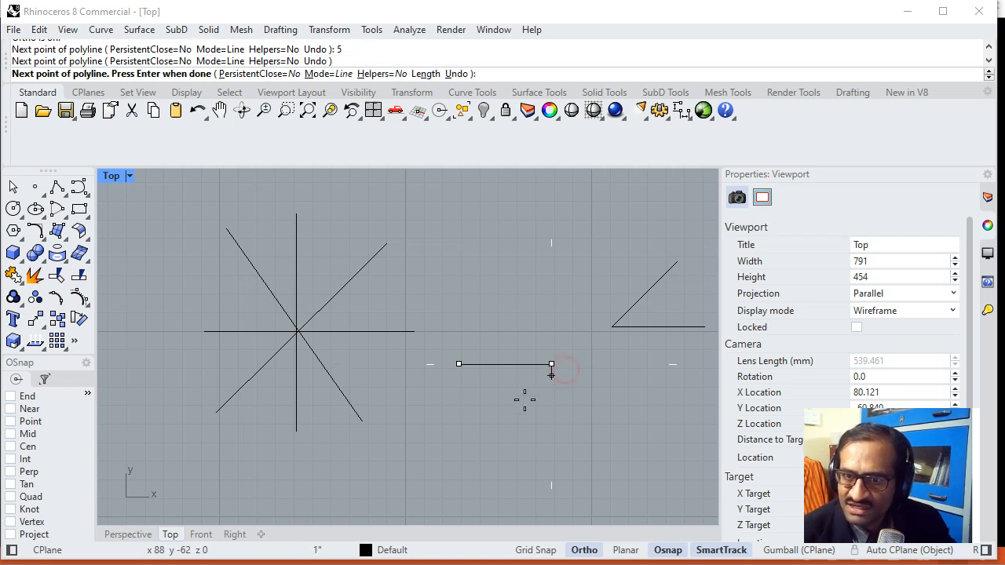
# - Add a 5-inch segment at 225 degrees using the relative polar coordinate @5<225, and finish the polyline open
pyautogui.write('@')
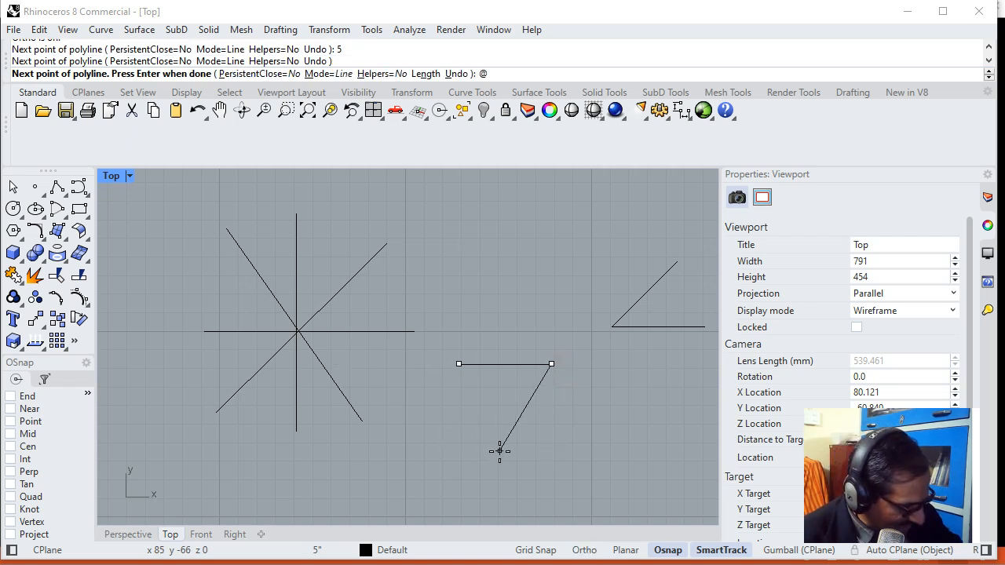
pyautogui.write('5<')
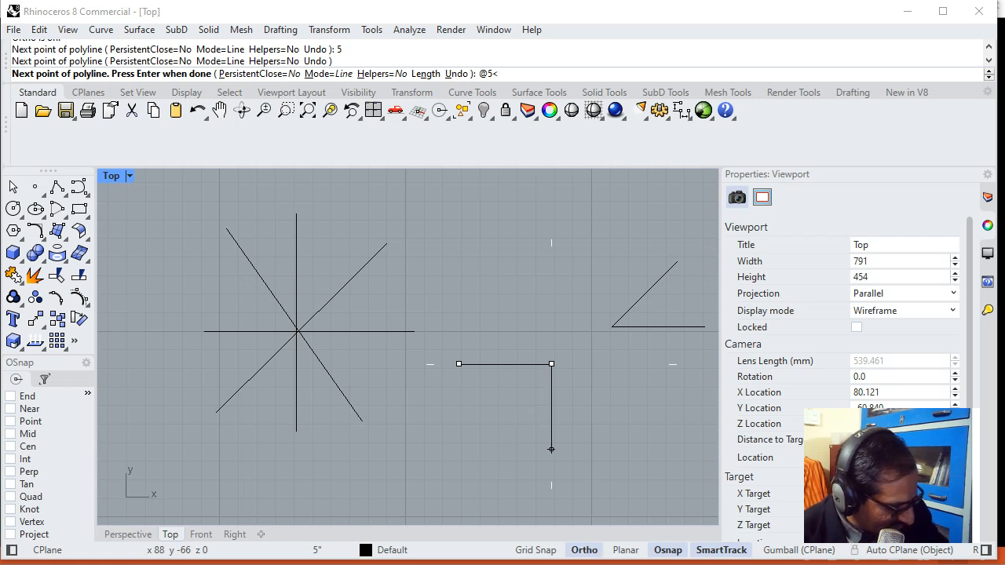
pyautogui.write('225')
pyautogui.press('Return')
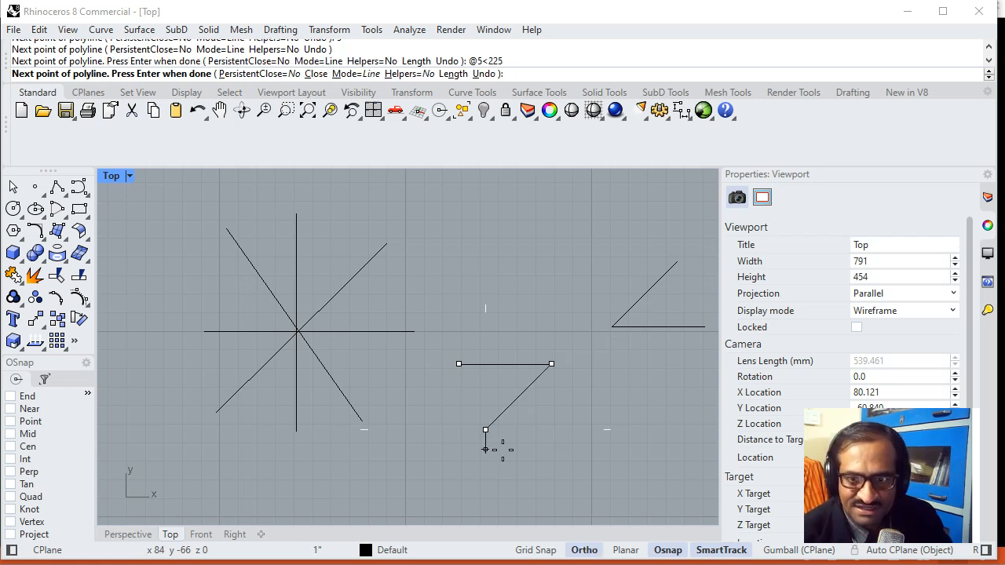
pyautogui.press('Return')
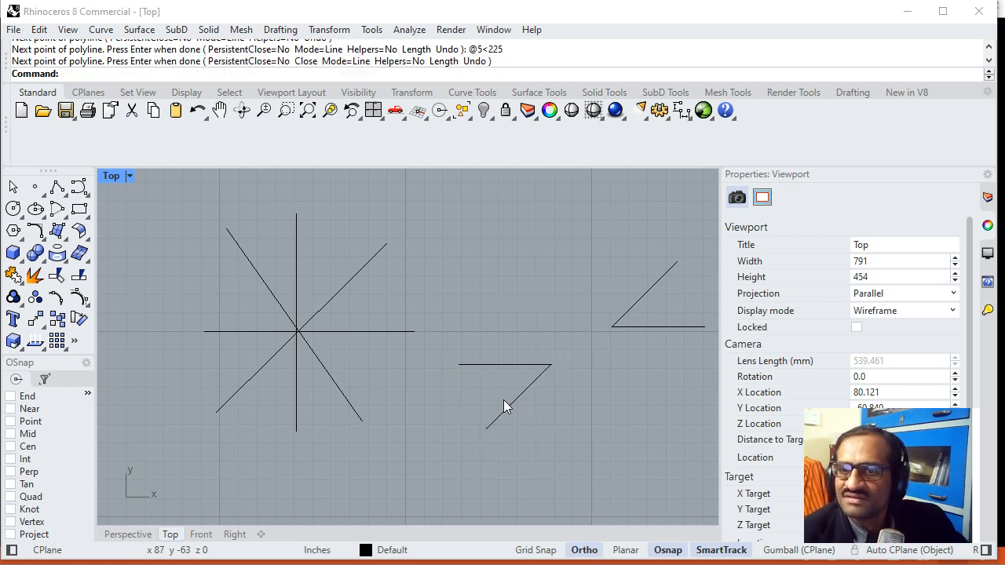